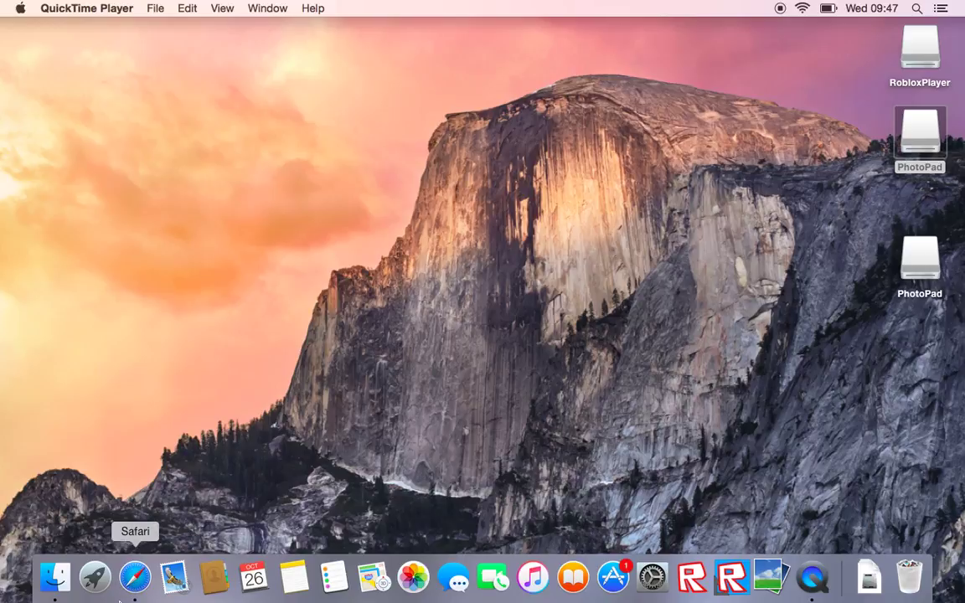
Step: Launch Safari from the Dock
{"action": "left_click", "coordinate": [135, 578]}
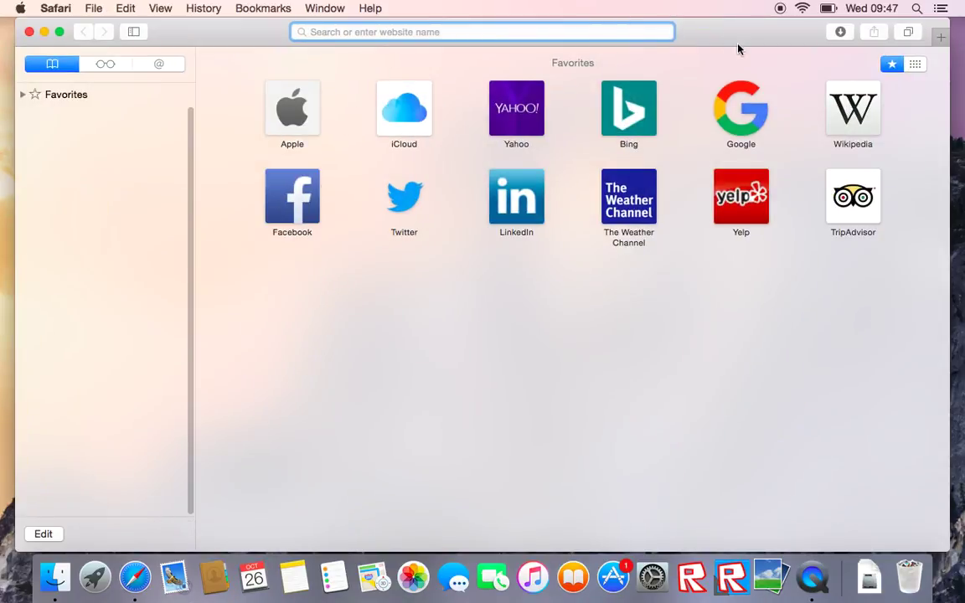
Step: Search Google for 'roblox'
{"action": "left_click", "coordinate": [741, 107]}
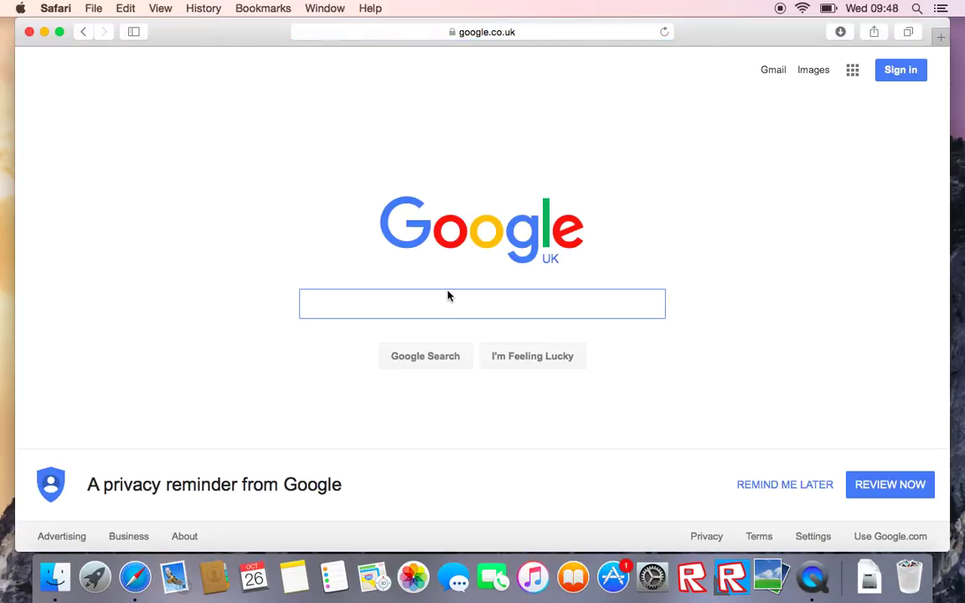
{"action": "type", "text": "roblox"}
{"action": "key", "text": "Return"}
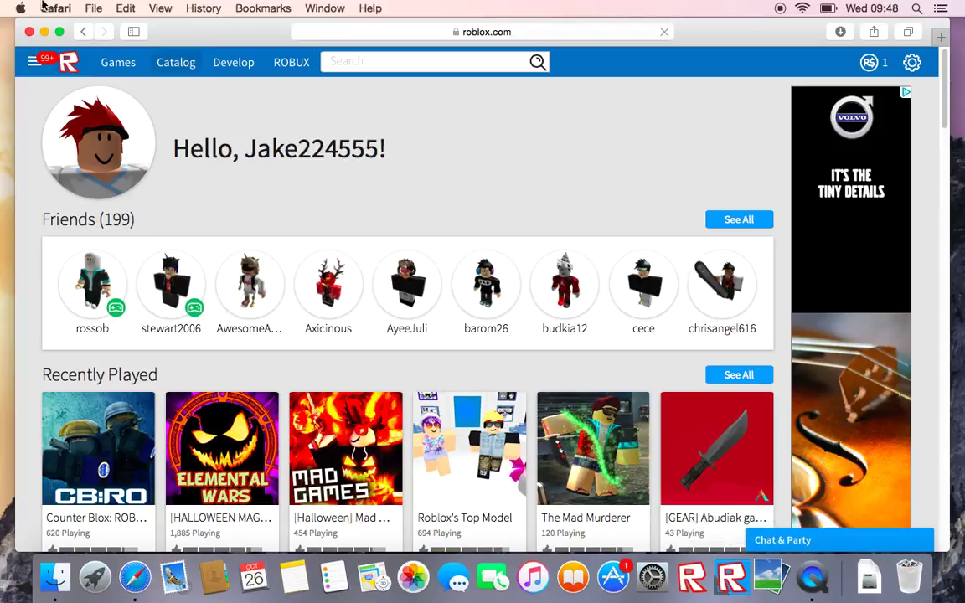
Step: Go to Roblox's Develop creations page through the site menu
{"action": "left_click", "coordinate": [36, 62]}
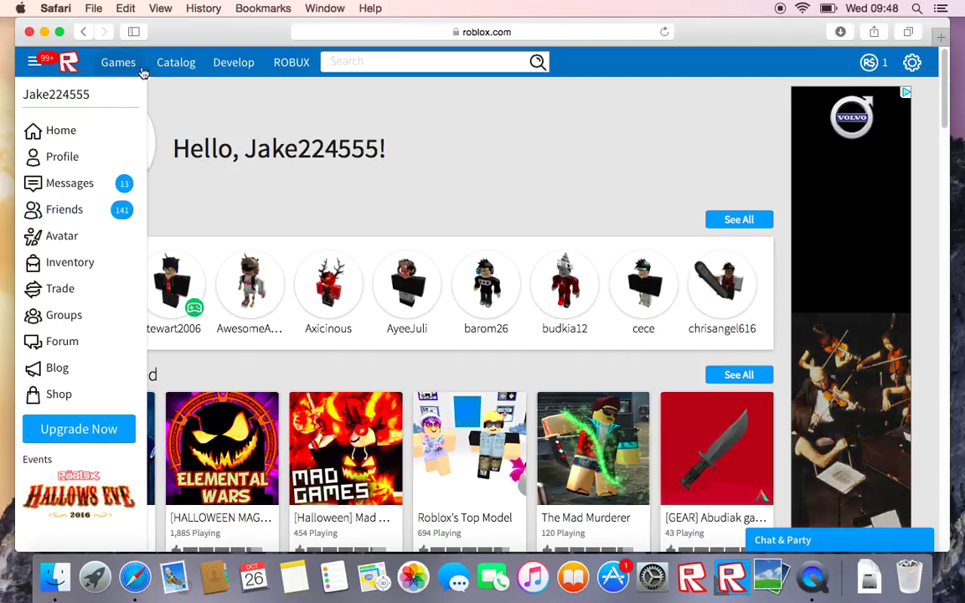
{"action": "left_click", "coordinate": [219, 67]}
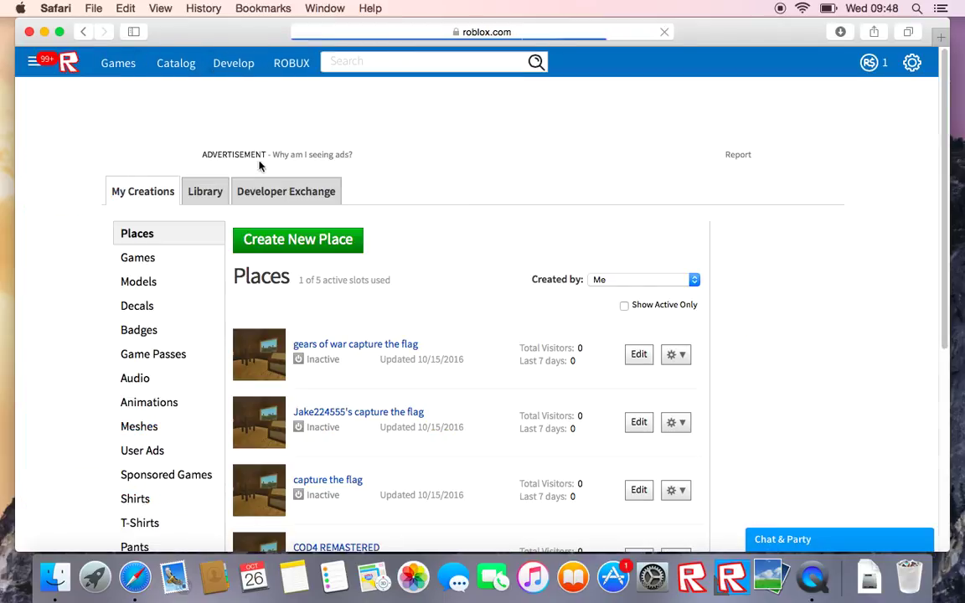
{"action": "scroll", "coordinate": [217, 267], "scroll_direction": "down", "scroll_amount": 8}
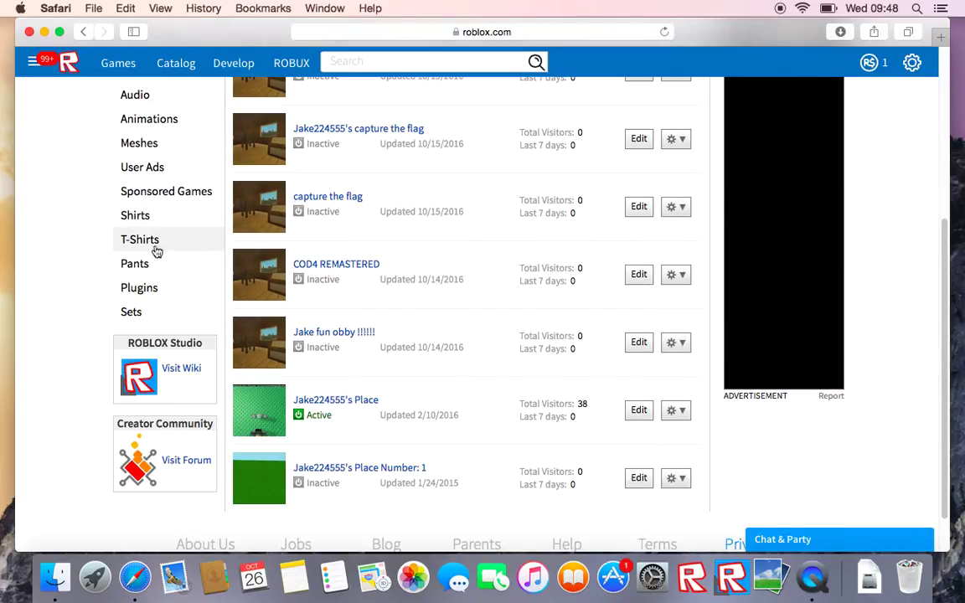
Step: Move from the T-Shirts section to the Shirts section in the Develop sidebar
{"action": "left_click", "coordinate": [172, 242]}
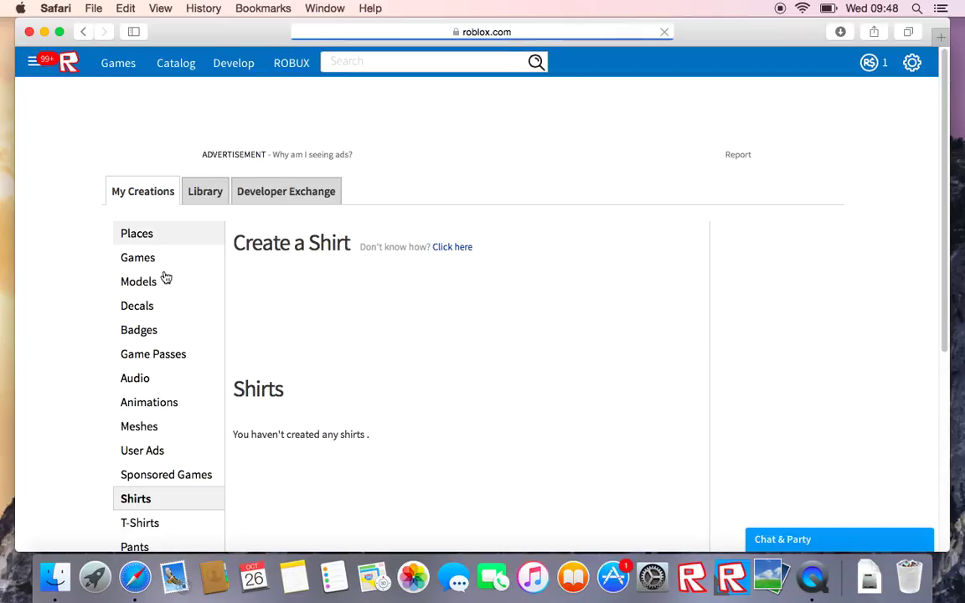
{"action": "scroll", "coordinate": [159, 335], "scroll_direction": "down", "scroll_amount": 5}
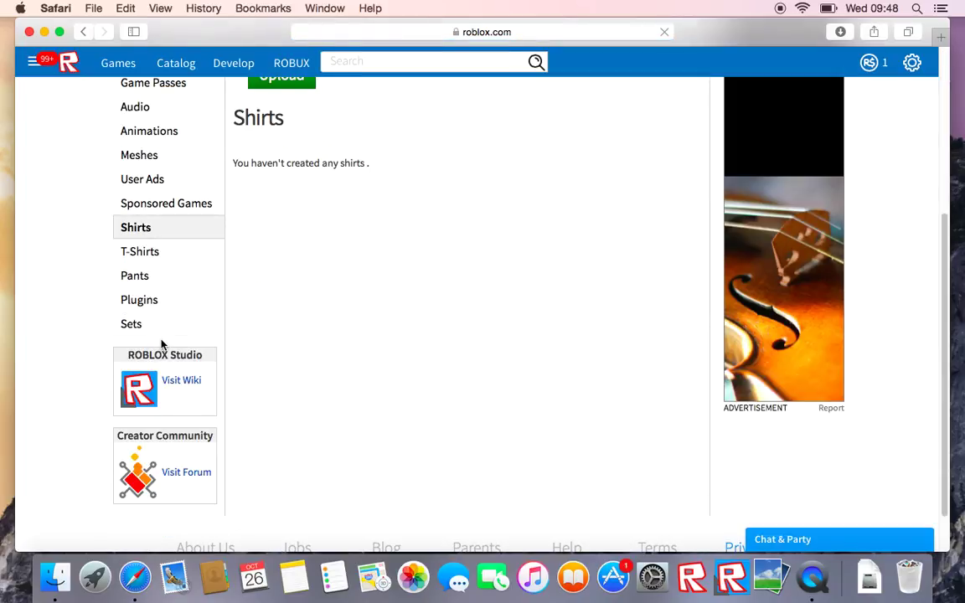
{"action": "left_click", "coordinate": [172, 253]}
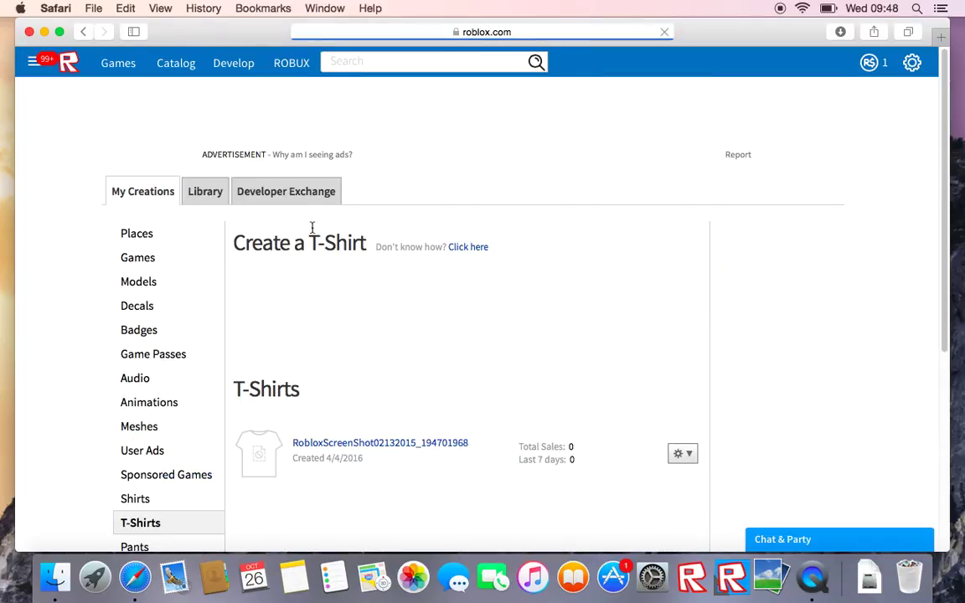
{"action": "scroll", "coordinate": [327, 255], "scroll_direction": "down", "scroll_amount": 1}
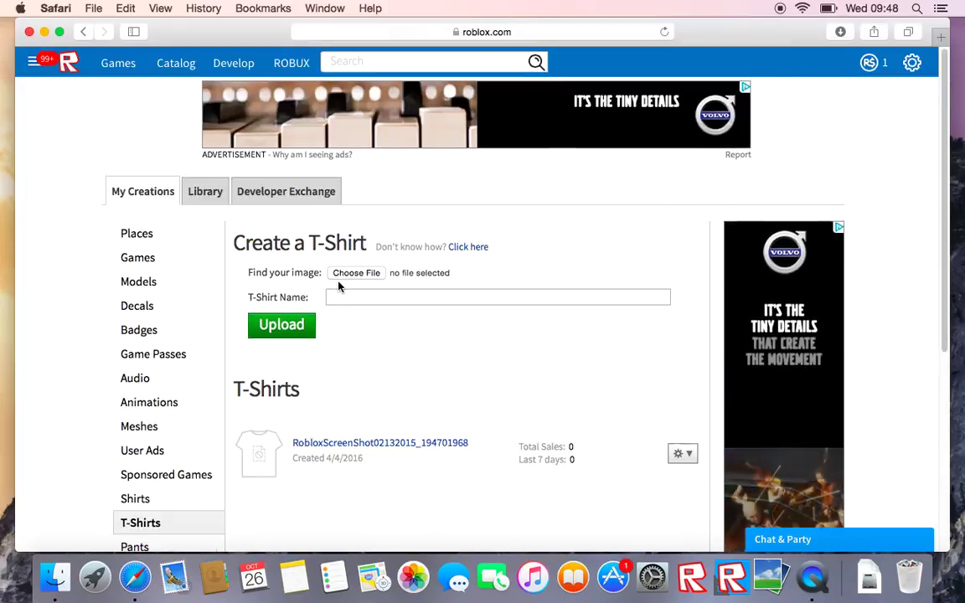
{"action": "scroll", "coordinate": [338, 288], "scroll_direction": "down", "scroll_amount": 5}
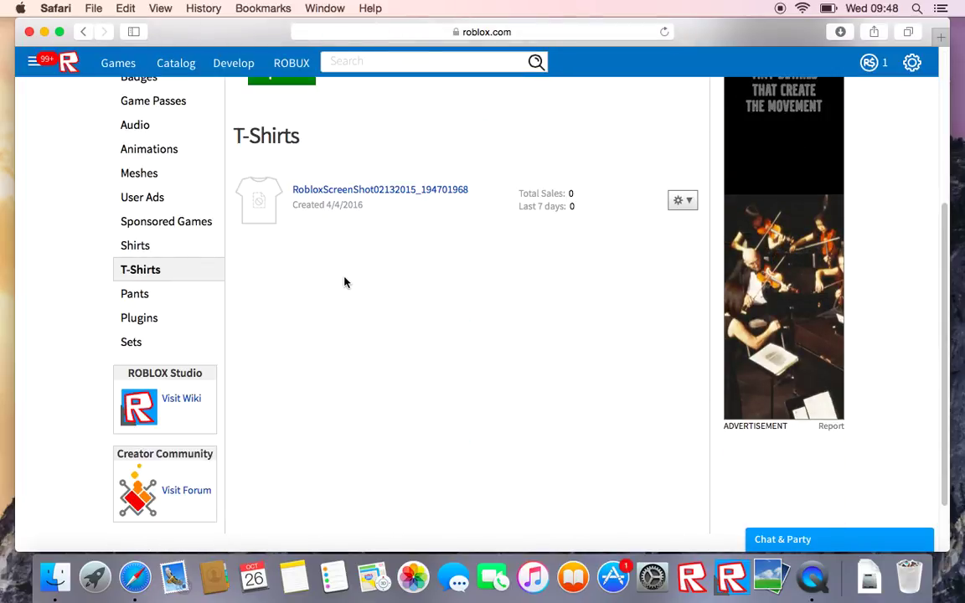
{"action": "scroll", "coordinate": [344, 281], "scroll_direction": "up", "scroll_amount": 5}
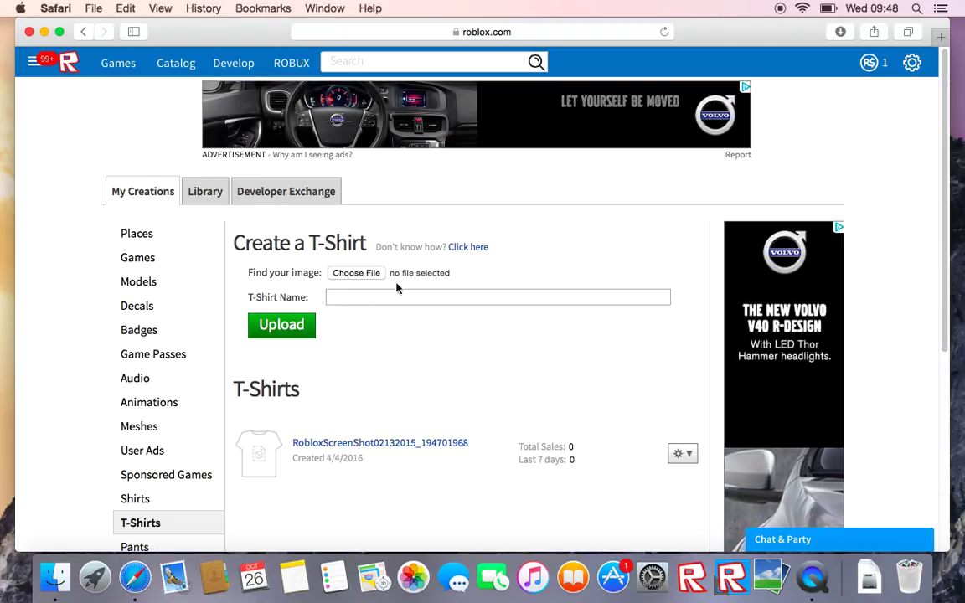
{"action": "scroll", "coordinate": [155, 453], "scroll_direction": "down", "scroll_amount": 2}
{"action": "left_click", "coordinate": [152, 435]}
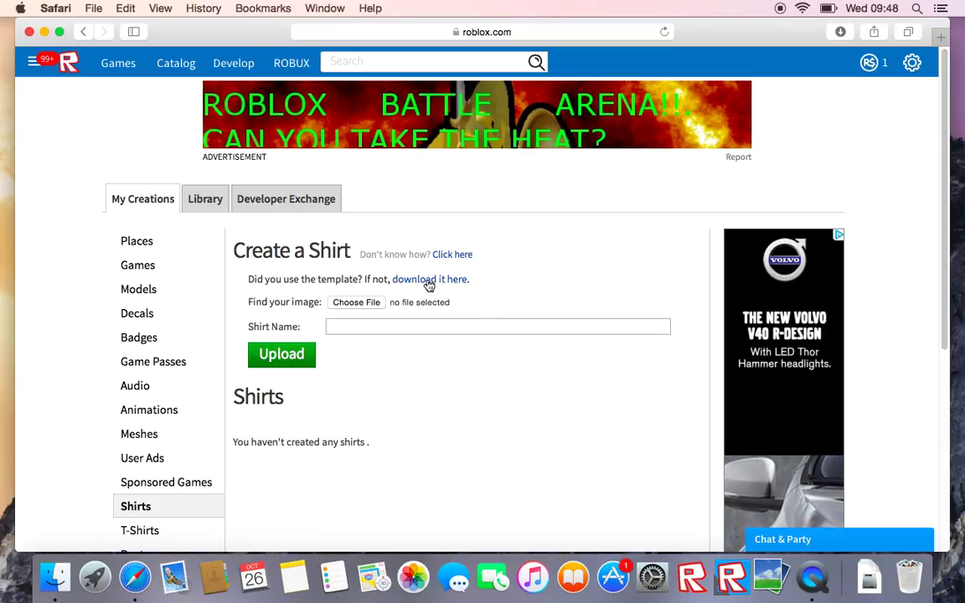
Step: Open the shirt template image, abandon saving it, and close its tab
{"action": "left_click", "coordinate": [429, 285]}
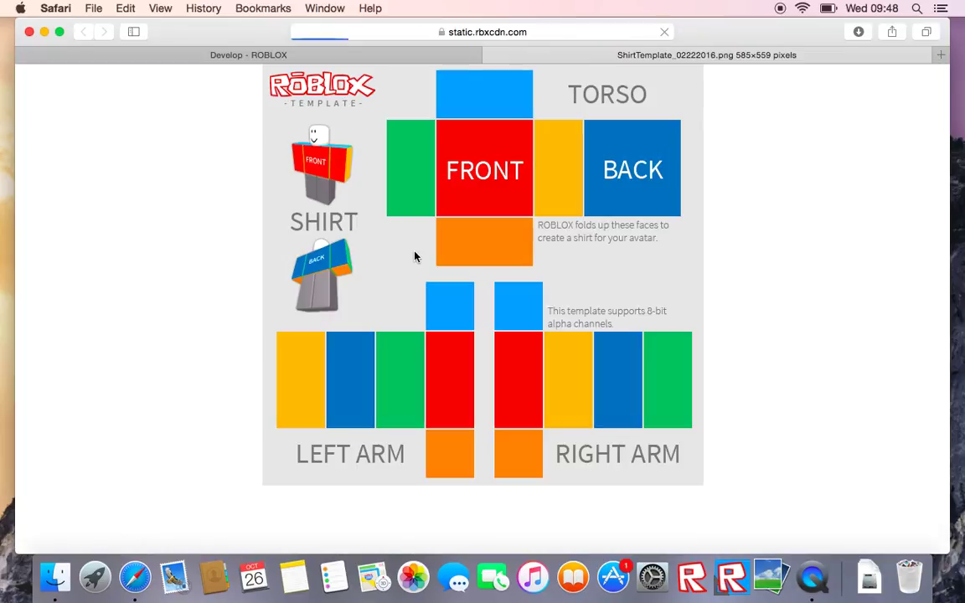
{"action": "right_click", "coordinate": [460, 204]}
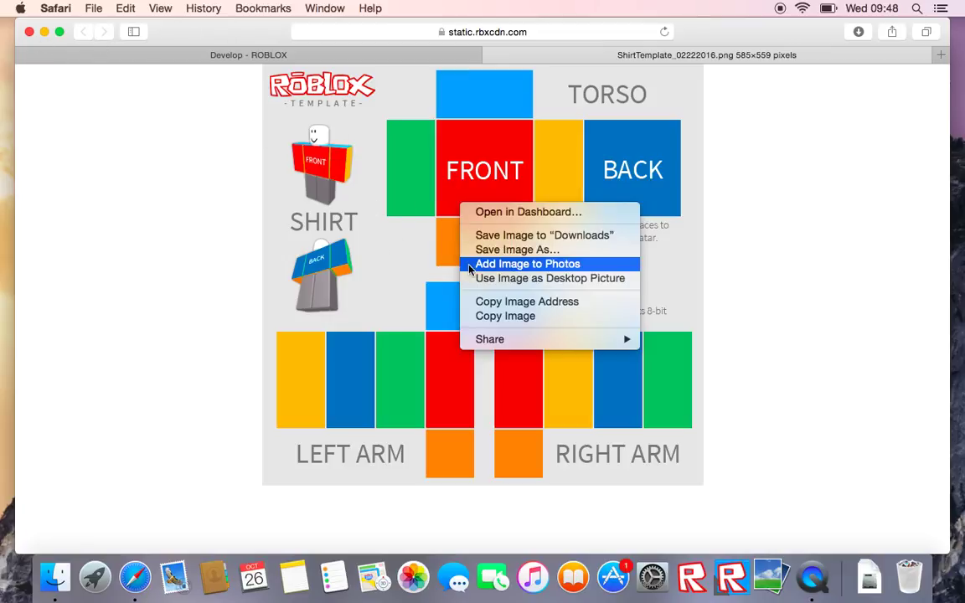
{"action": "left_click", "coordinate": [444, 249]}
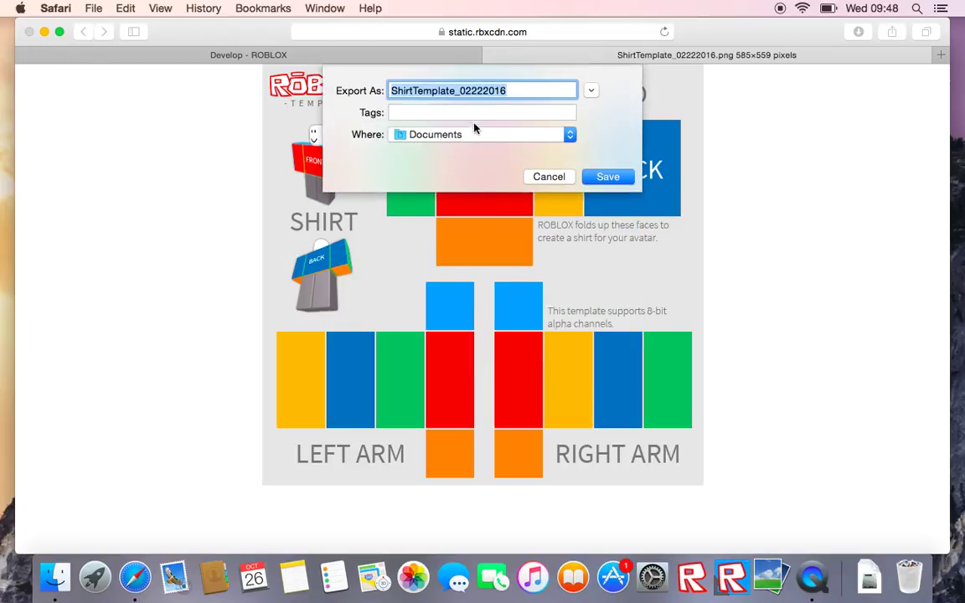
{"action": "left_click", "coordinate": [536, 177]}
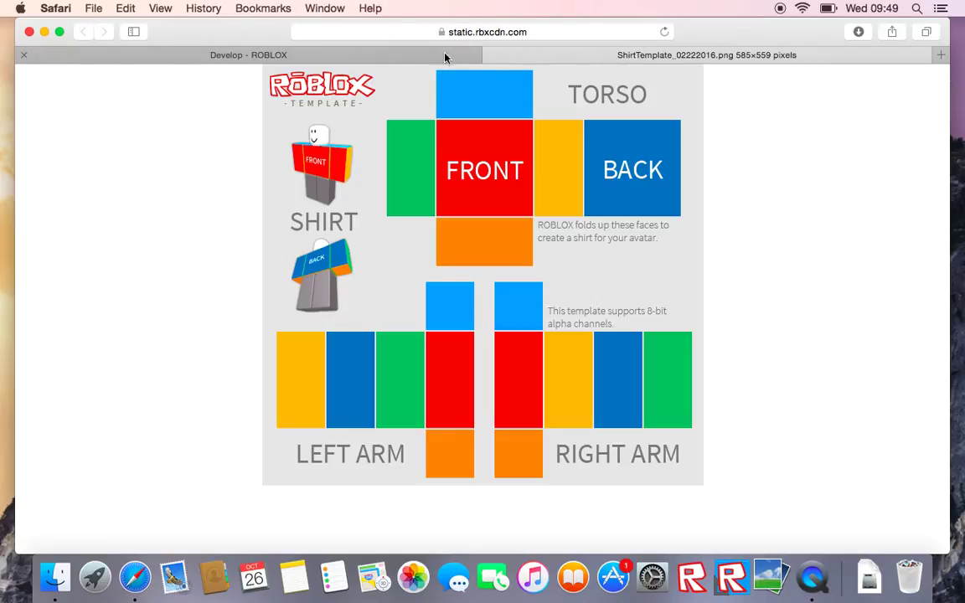
{"action": "left_click", "coordinate": [491, 56]}
Step: Search the web for 'paint.net download for mac' from the address bar
{"action": "scroll", "coordinate": [414, 268], "scroll_direction": "down", "scroll_amount": 5}
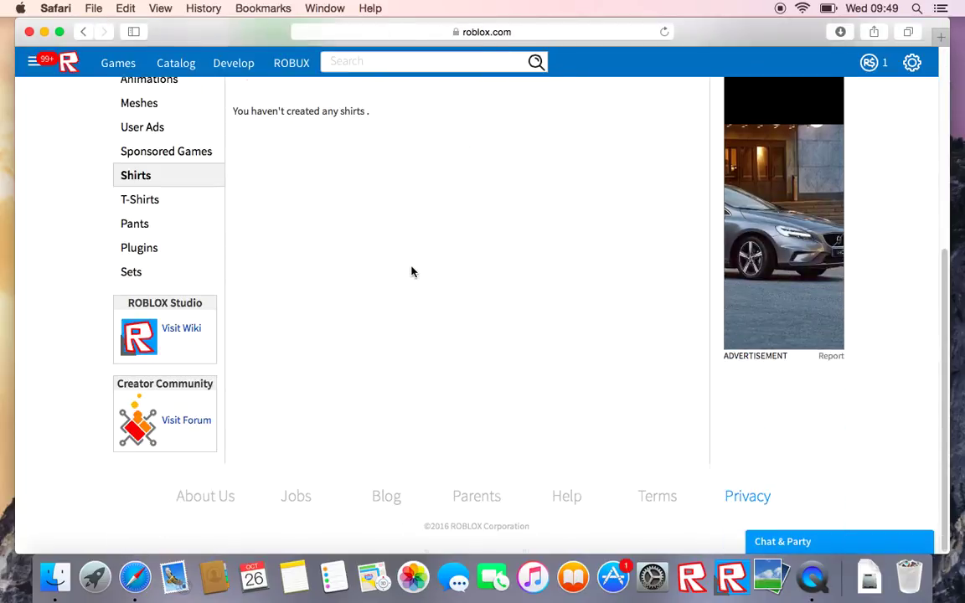
{"action": "scroll", "coordinate": [414, 268], "scroll_direction": "up", "scroll_amount": 1}
{"action": "scroll", "coordinate": [414, 268], "scroll_direction": "down", "scroll_amount": 1}
{"action": "scroll", "coordinate": [413, 268], "scroll_direction": "up", "scroll_amount": 4}
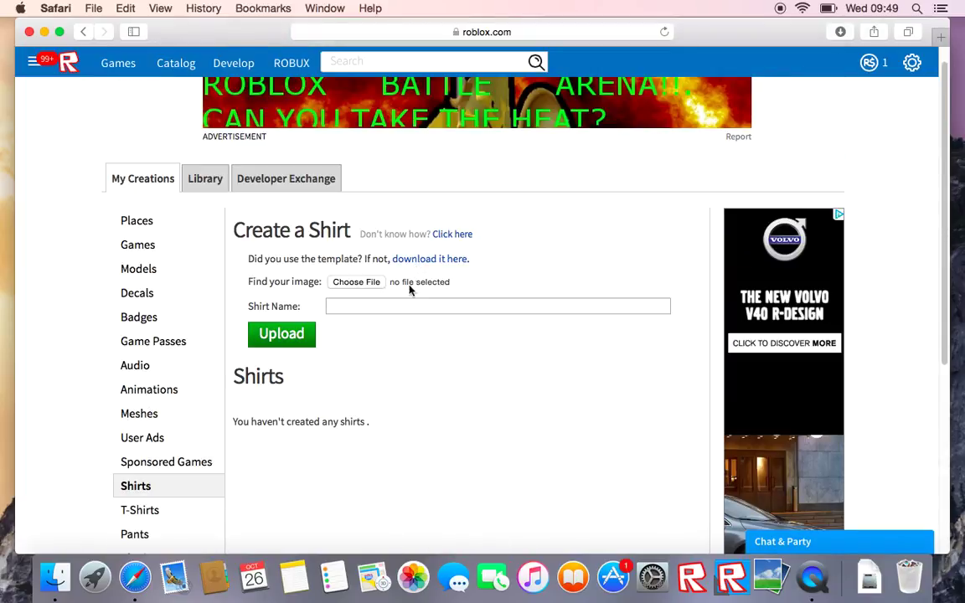
{"action": "scroll", "coordinate": [386, 310], "scroll_direction": "down", "scroll_amount": 1}
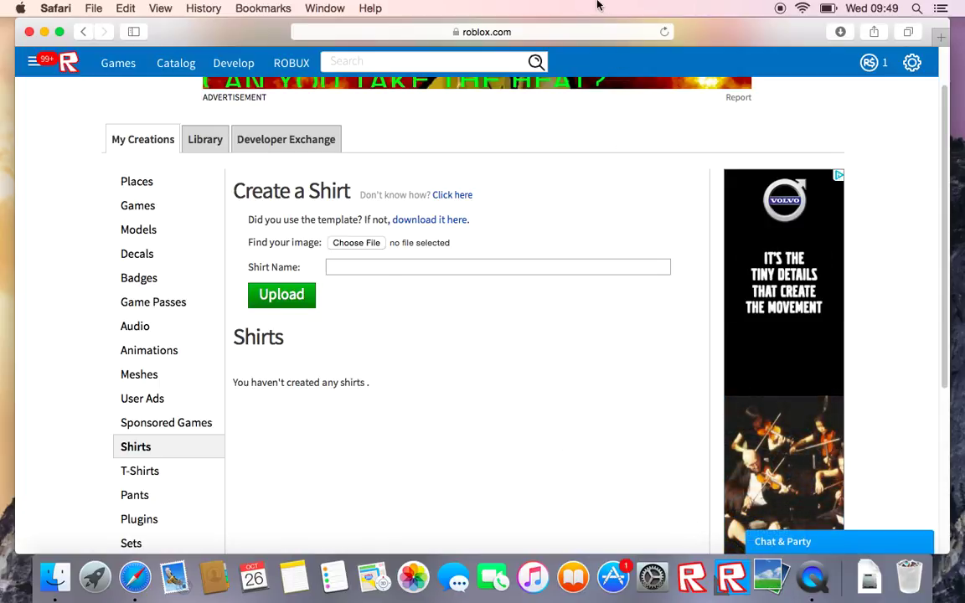
{"action": "left_click", "coordinate": [616, 35]}
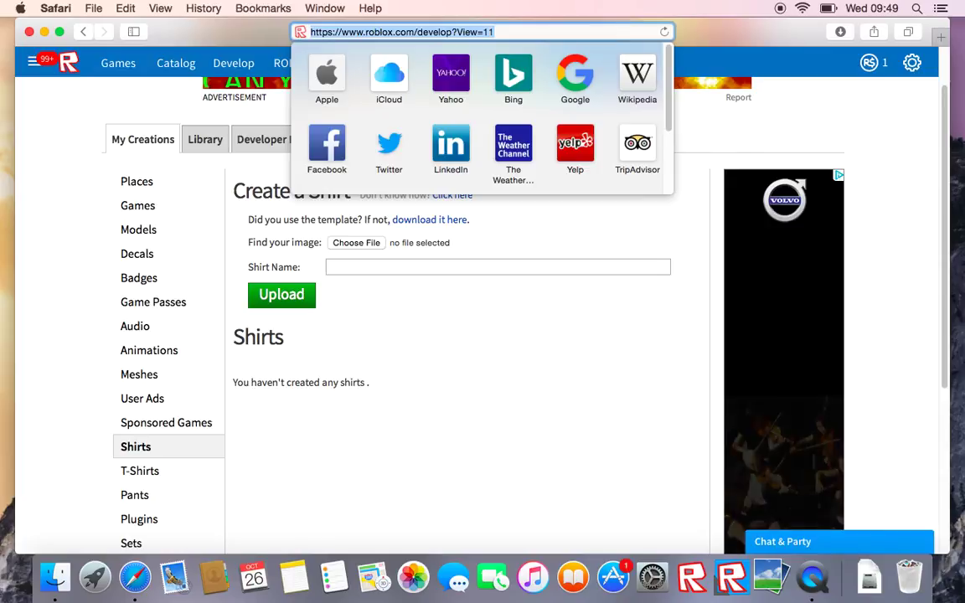
{"action": "key", "text": "BackSpace"}
{"action": "type", "text": "paint."}
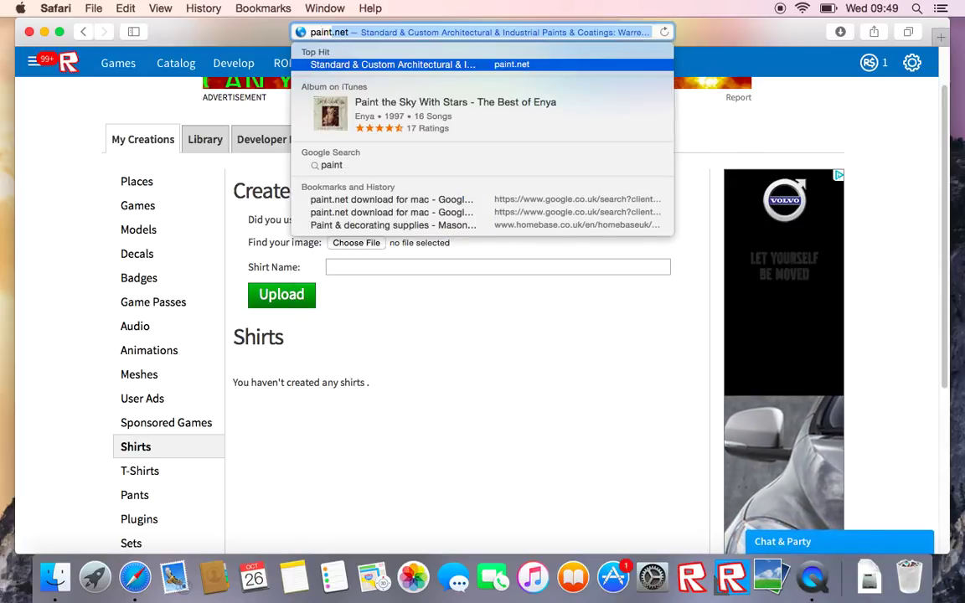
{"action": "type", "text": "net dow"}
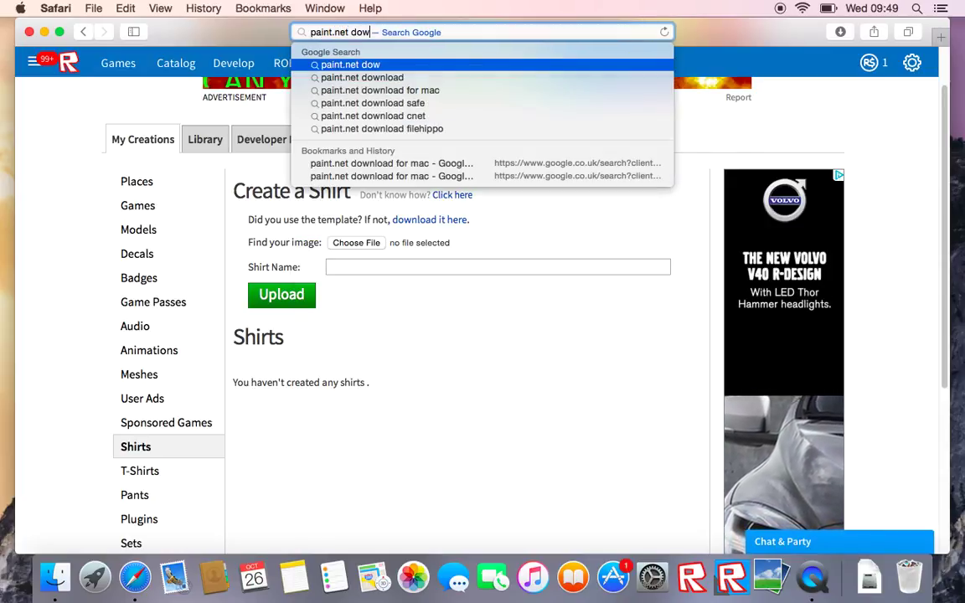
{"action": "key", "text": "Down"}
{"action": "key", "text": "Down"}
{"action": "key", "text": "Return"}
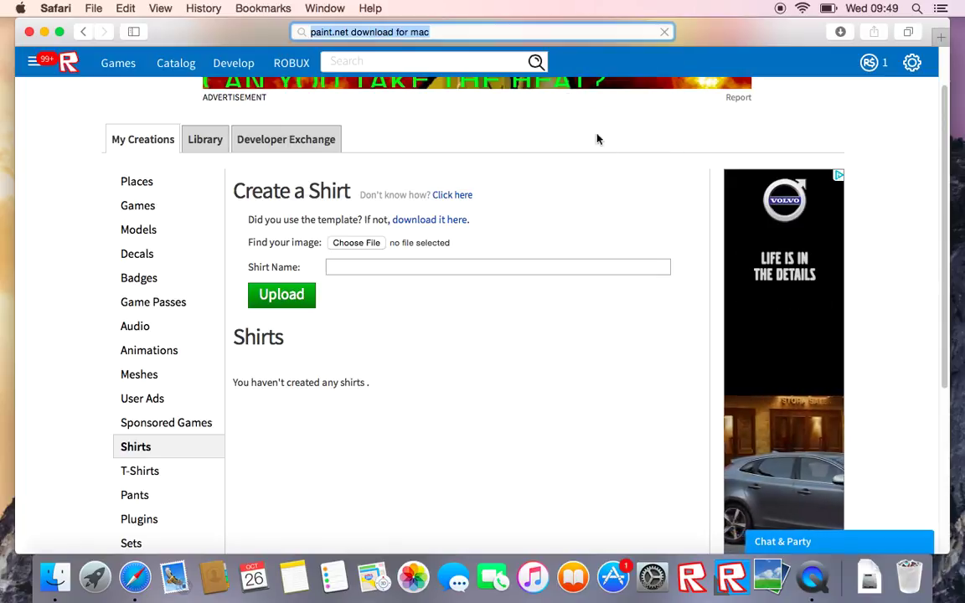
Step: Open the NCH PhotoPad search result and check the downloads list
{"action": "left_click", "coordinate": [172, 305]}
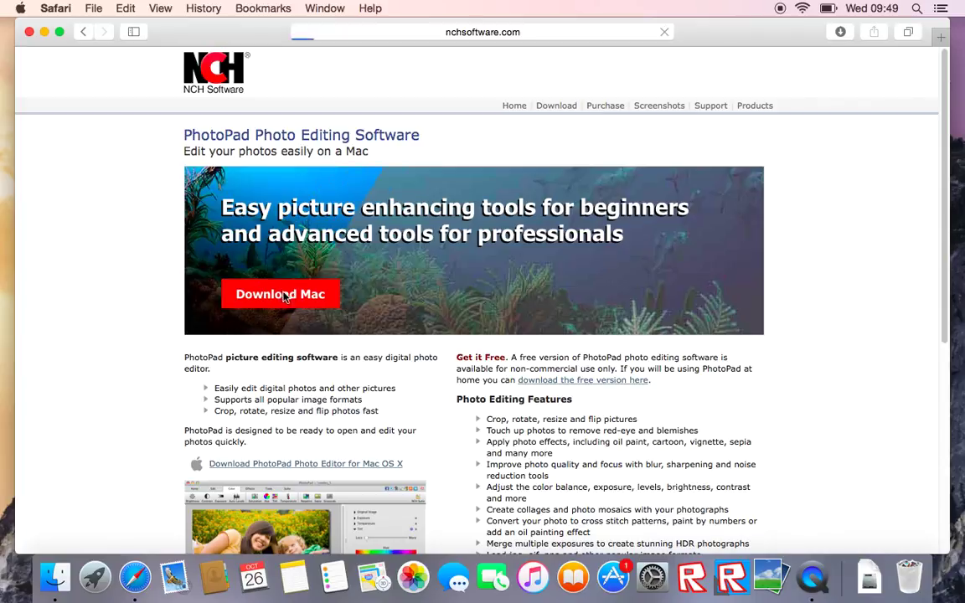
{"action": "left_click", "coordinate": [868, 577]}
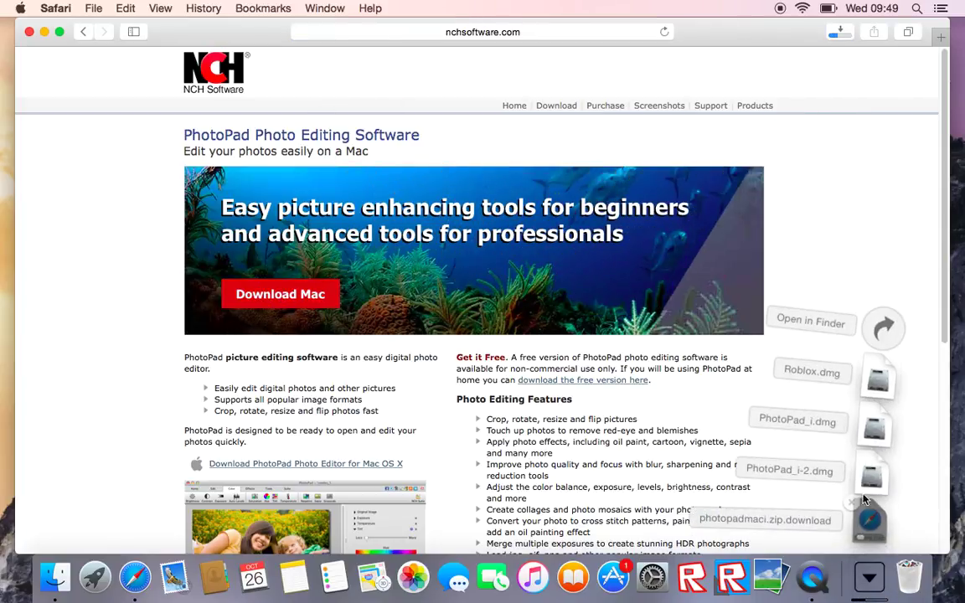
{"action": "left_click", "coordinate": [871, 579]}
{"action": "left_click", "coordinate": [873, 582]}
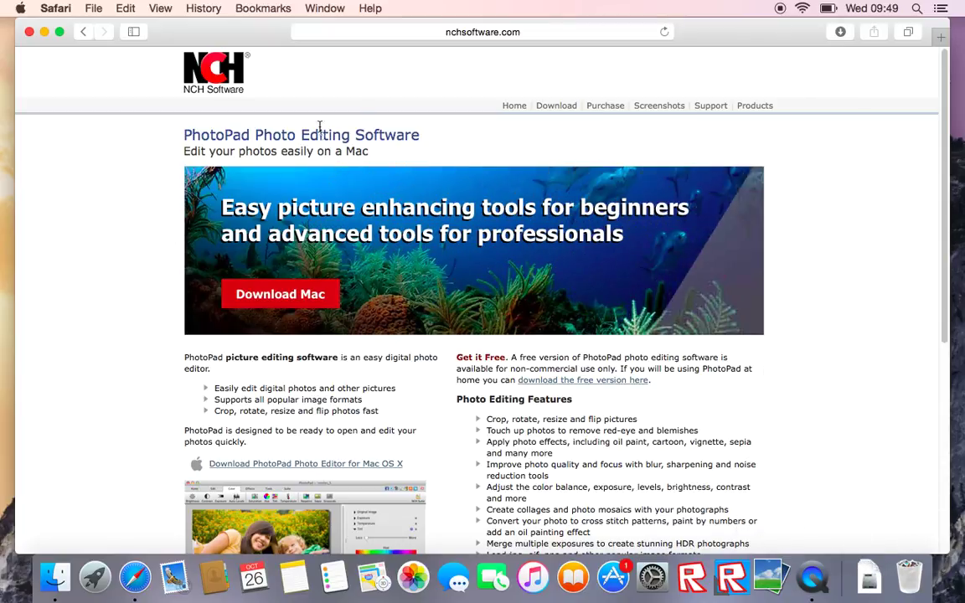
Step: Launch the downloaded PhotoPad app from the Dock
{"action": "right_click", "coordinate": [806, 573]}
{"action": "left_click", "coordinate": [821, 585]}
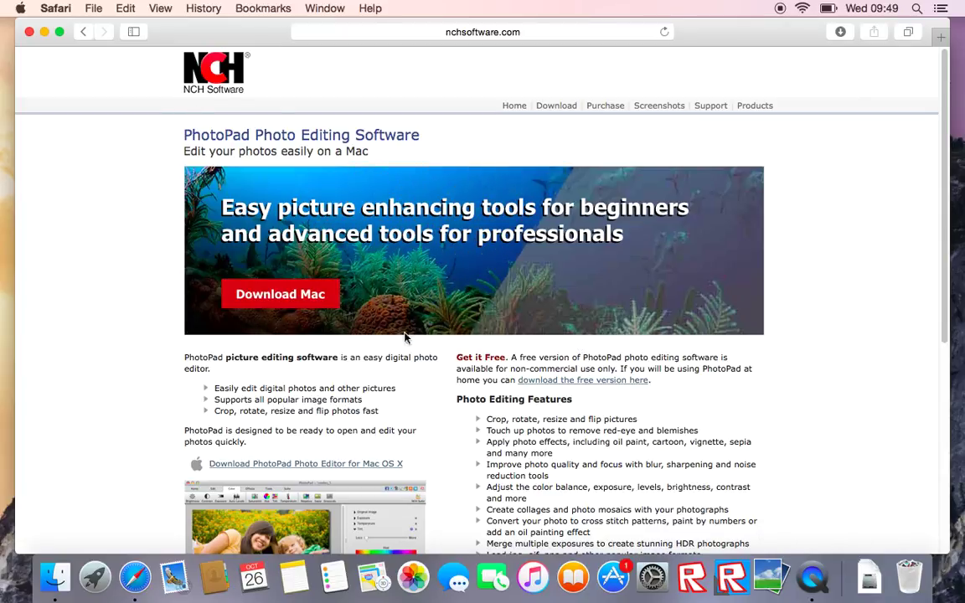
{"action": "left_click", "coordinate": [765, 565]}
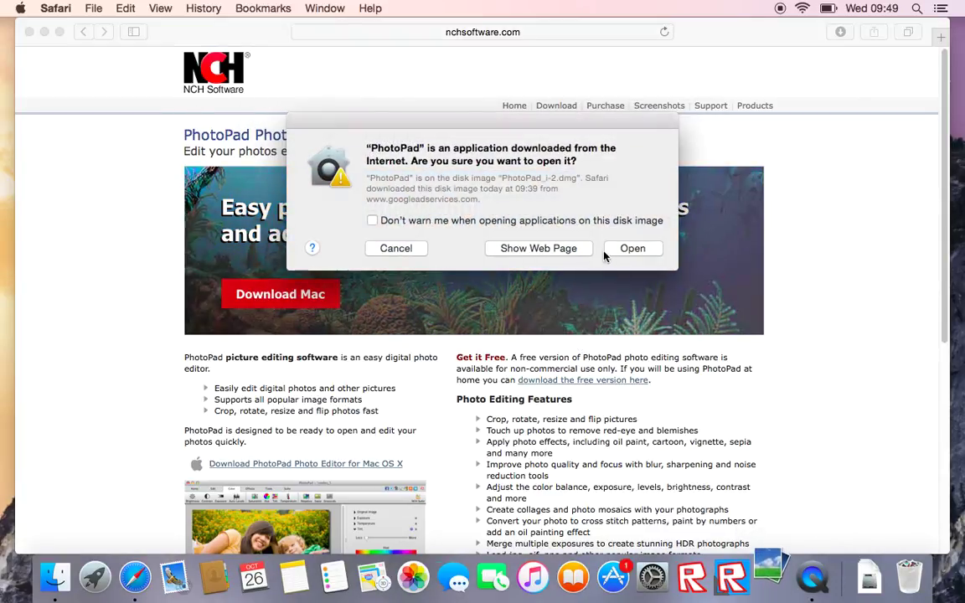
Step: Start PhotoPad past the security prompt and welcome screen, browse Downloads, Desktop, Documents, then cancel
{"action": "left_click", "coordinate": [627, 249]}
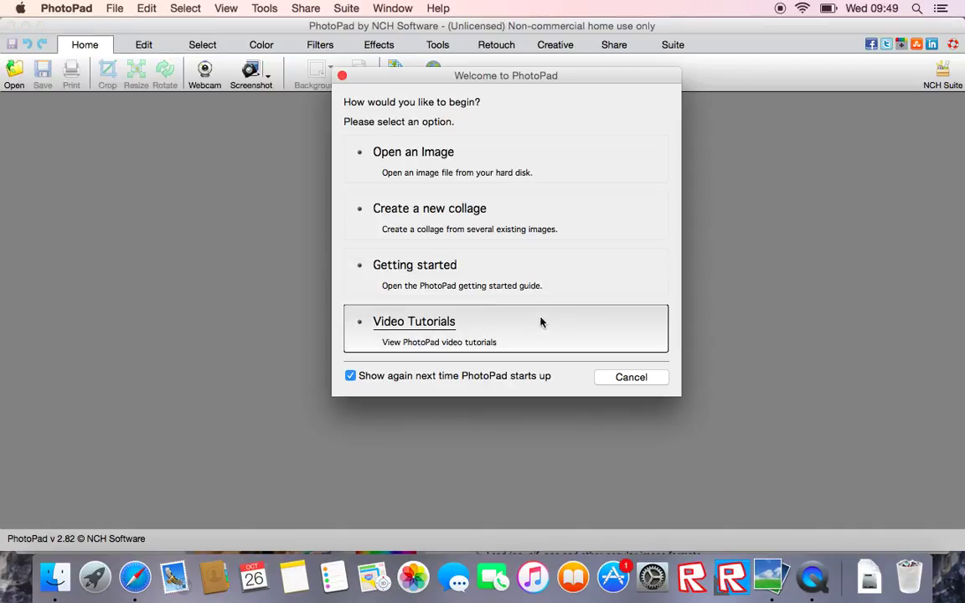
{"action": "left_click", "coordinate": [630, 377]}
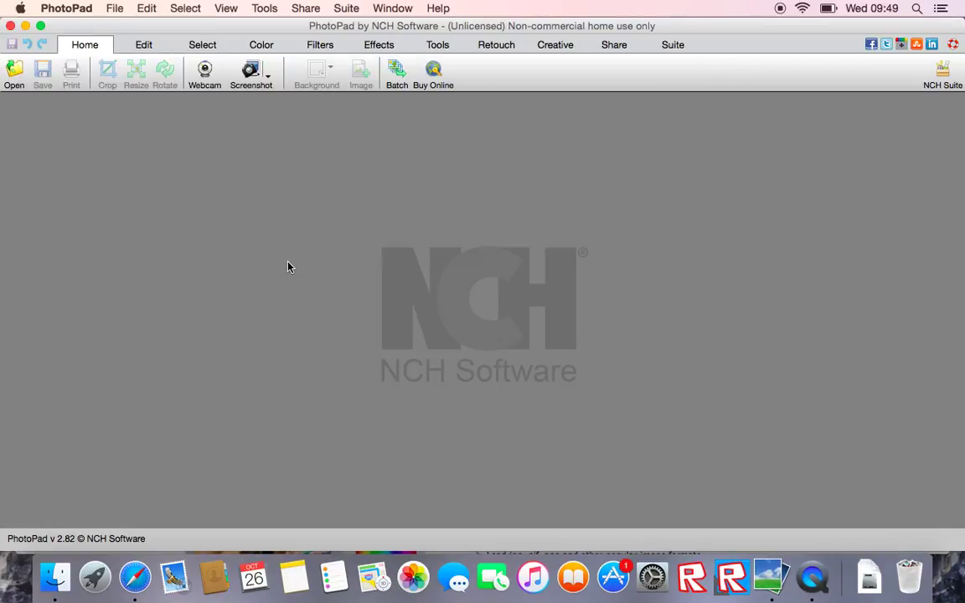
{"action": "left_click", "coordinate": [17, 77]}
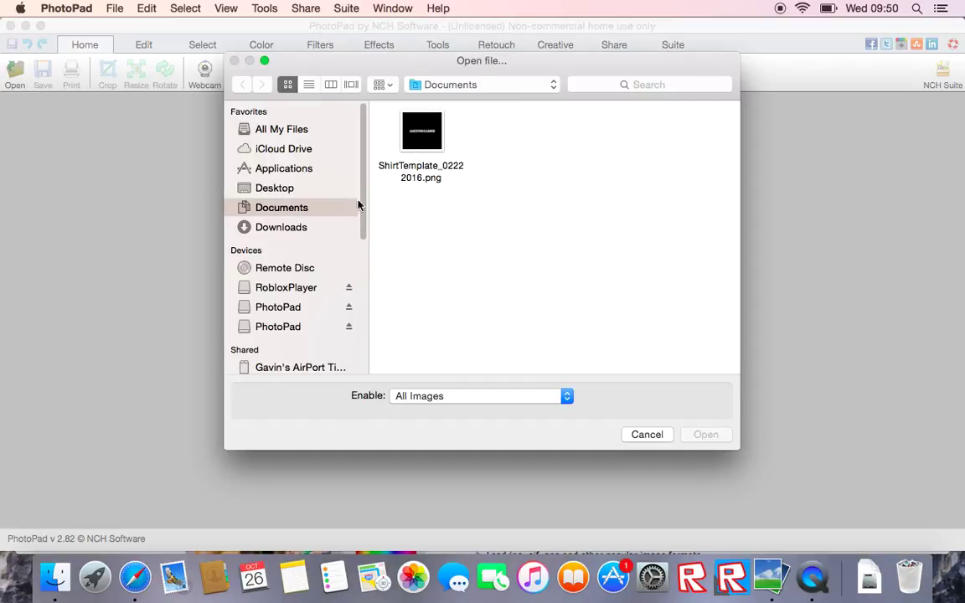
{"action": "left_click", "coordinate": [307, 227]}
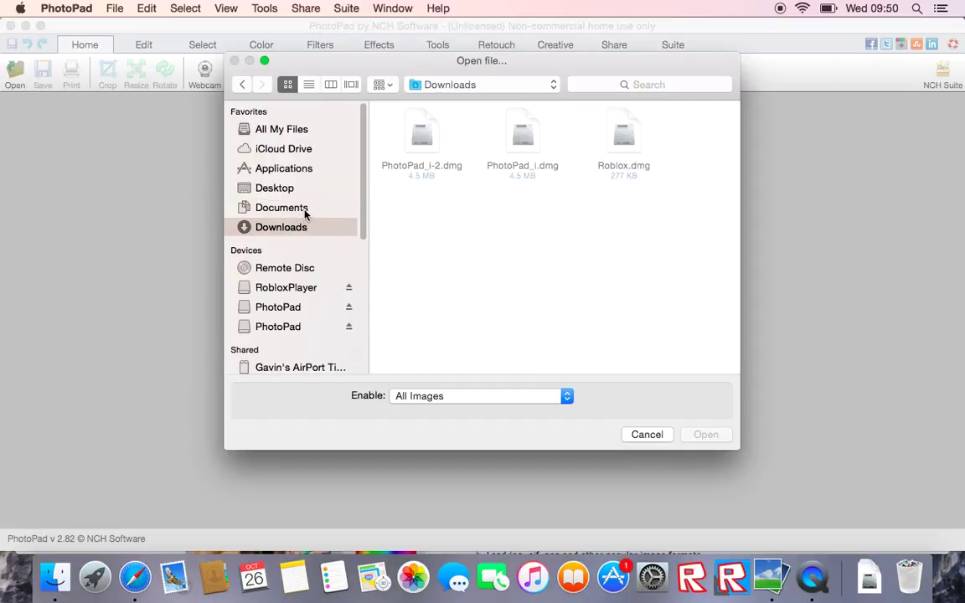
{"action": "left_click", "coordinate": [305, 213]}
{"action": "left_click", "coordinate": [298, 191]}
{"action": "left_click", "coordinate": [300, 208]}
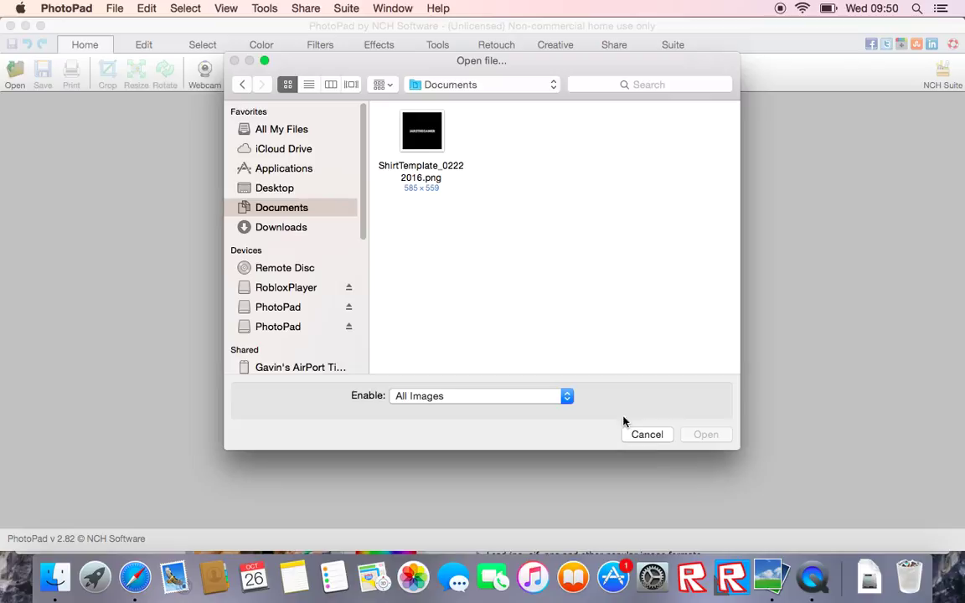
{"action": "left_click", "coordinate": [650, 436]}
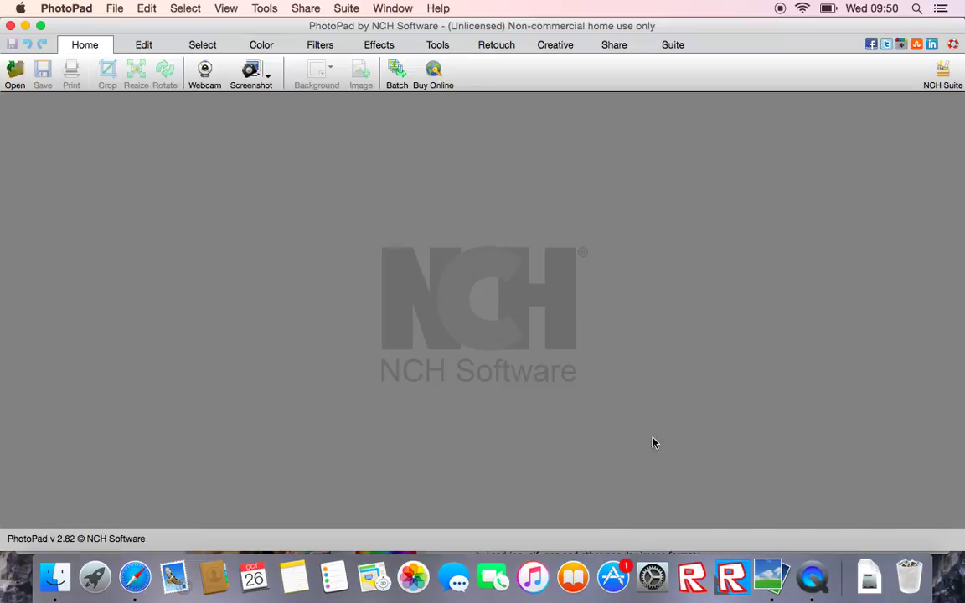
Step: Minimize PhotoPad and load roblox.com in Safari
{"action": "left_click", "coordinate": [27, 28]}
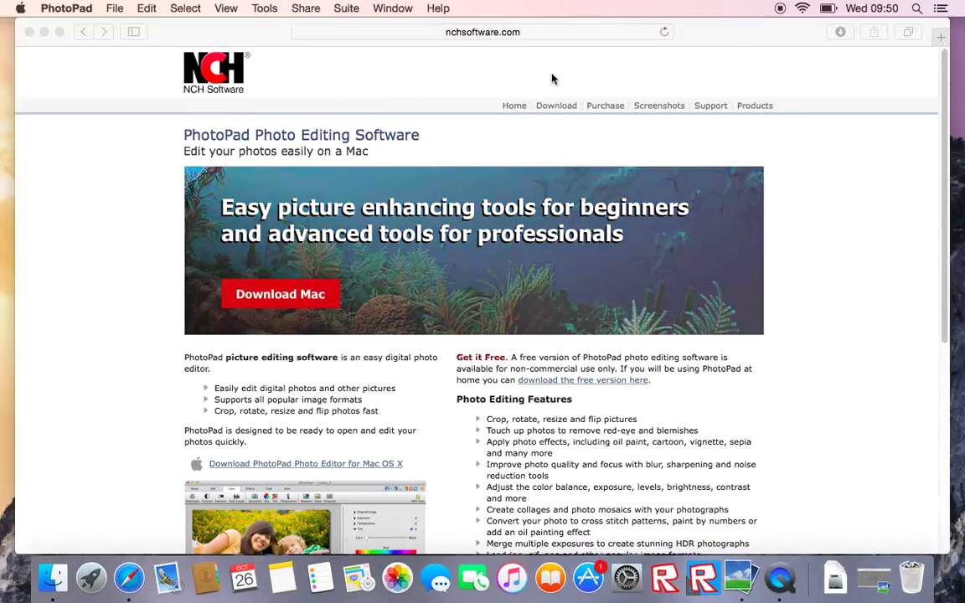
{"action": "left_click", "coordinate": [549, 32]}
{"action": "key", "text": "BackSpace"}
{"action": "type", "text": "roblox"}
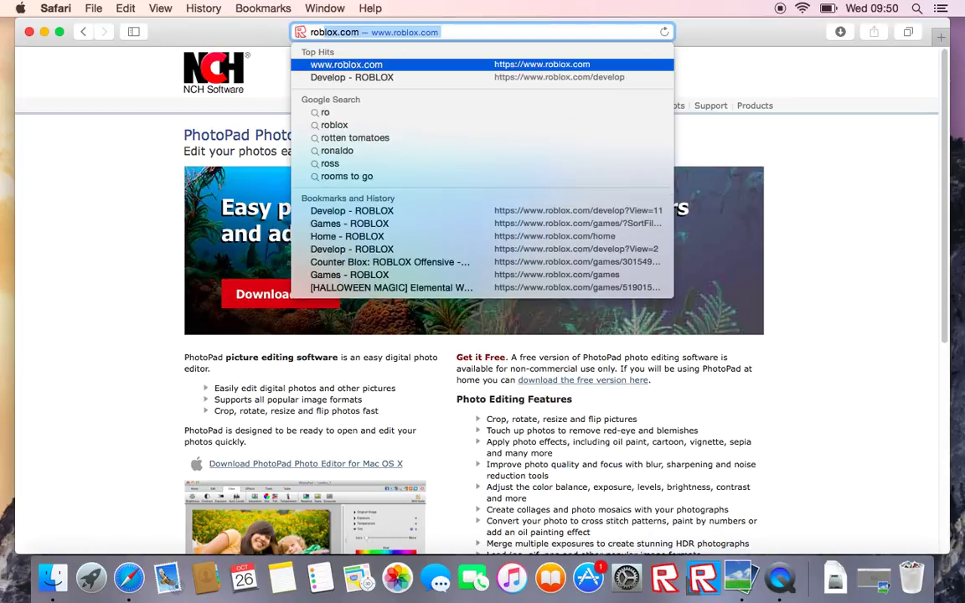
{"action": "key", "text": "Return"}
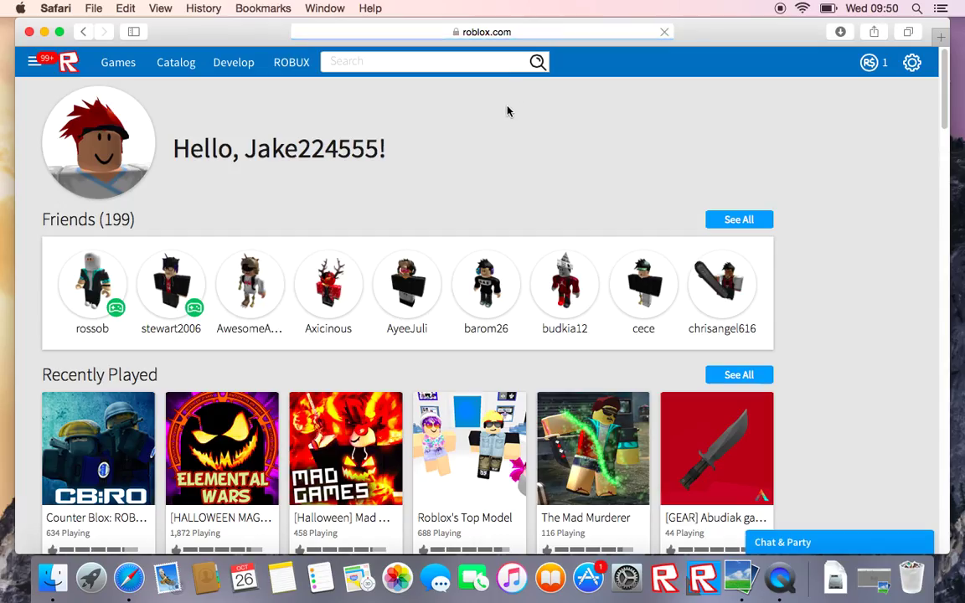
Step: Go to Roblox's Develop page and its Shirts section
{"action": "left_click", "coordinate": [33, 63]}
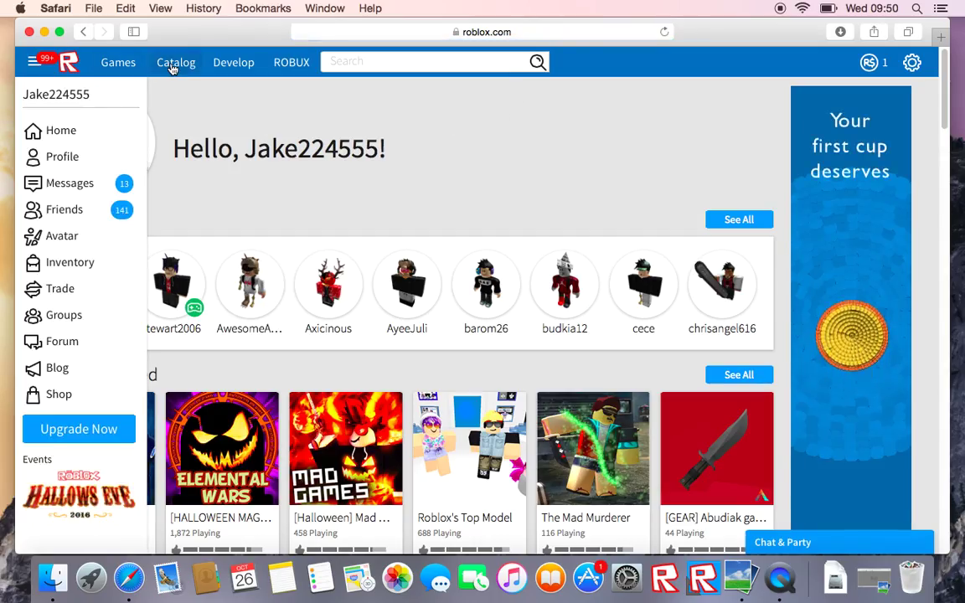
{"action": "left_click", "coordinate": [228, 64]}
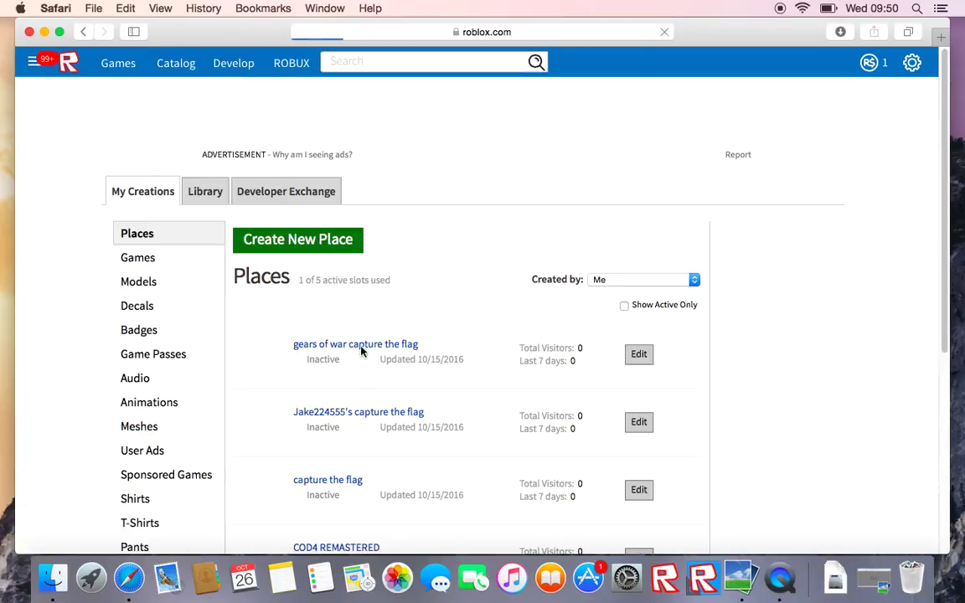
{"action": "left_click", "coordinate": [155, 494]}
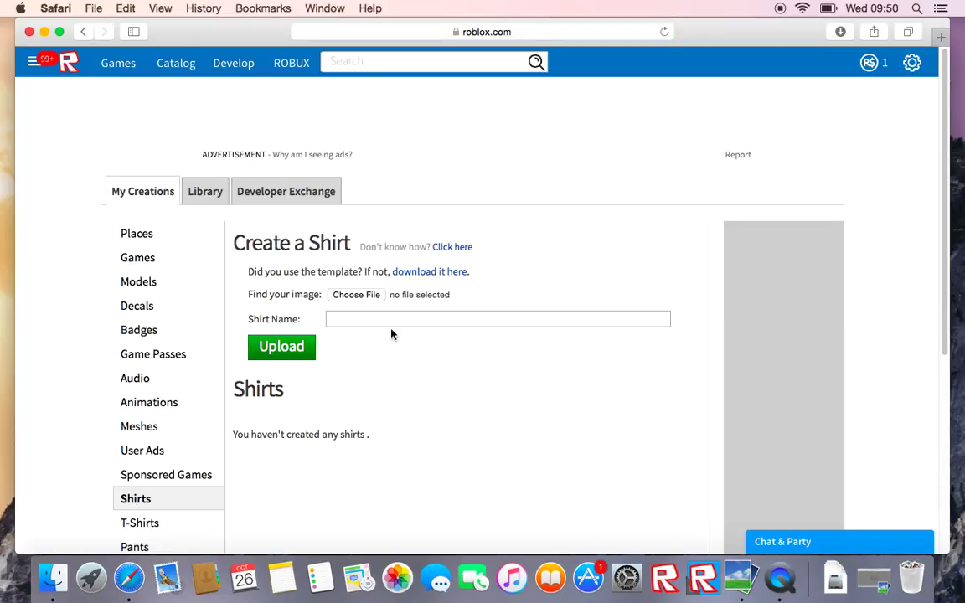
Step: Open the template image and save it into Documents, overwriting the earlier ShirtTemplate_02222016
{"action": "left_click", "coordinate": [441, 273]}
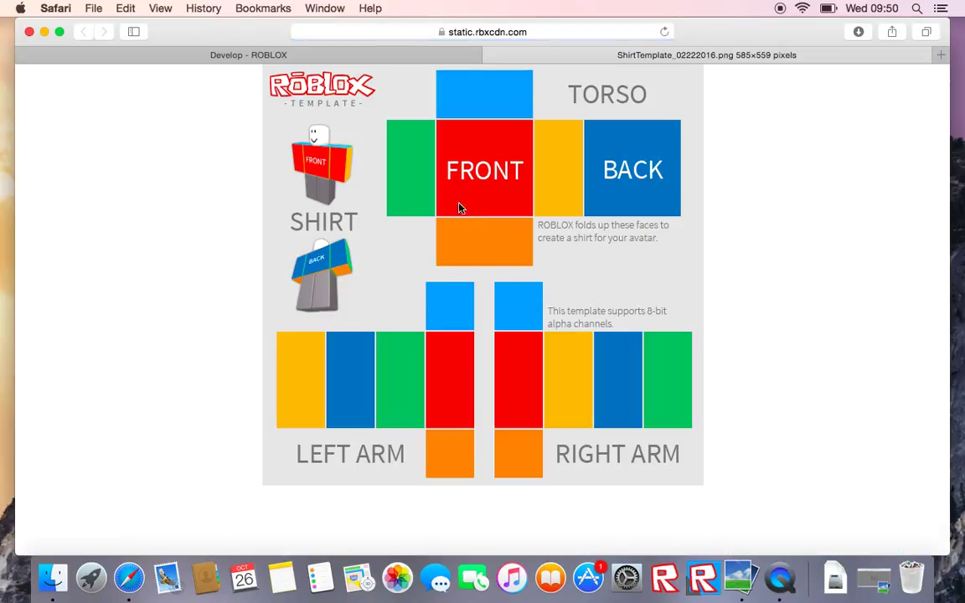
{"action": "right_click", "coordinate": [497, 171]}
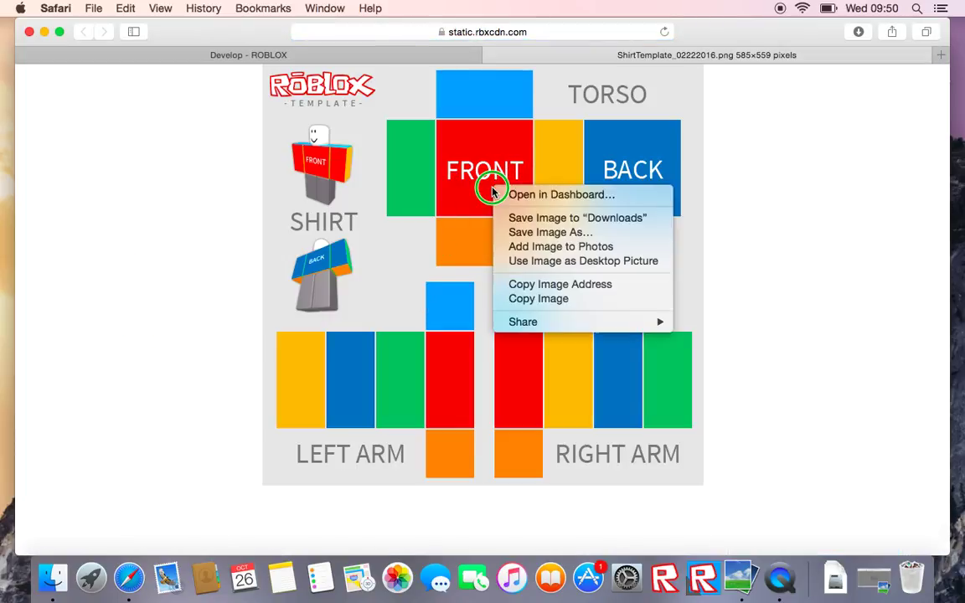
{"action": "left_click", "coordinate": [546, 233]}
{"action": "left_click", "coordinate": [609, 177]}
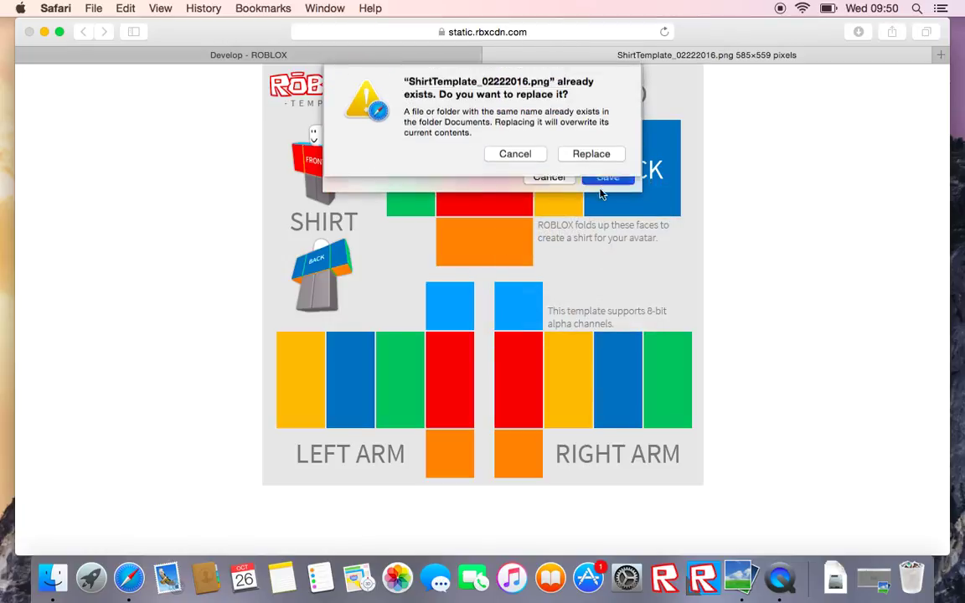
{"action": "left_click", "coordinate": [598, 156]}
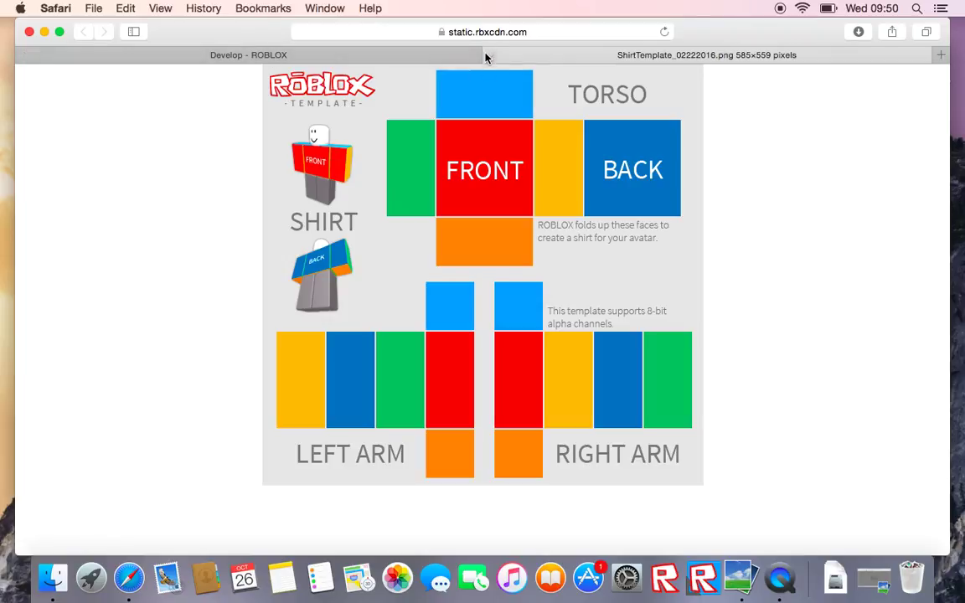
Step: Close the template tab and open ShirtTemplate_02222016.png from Documents in PhotoPad
{"action": "left_click", "coordinate": [491, 55]}
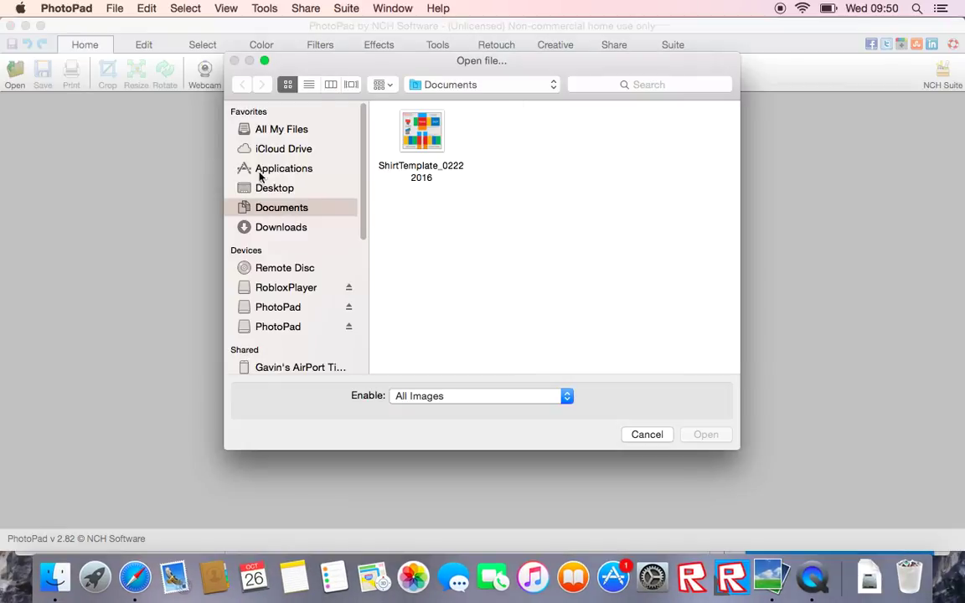
{"action": "double_click", "coordinate": [428, 144]}
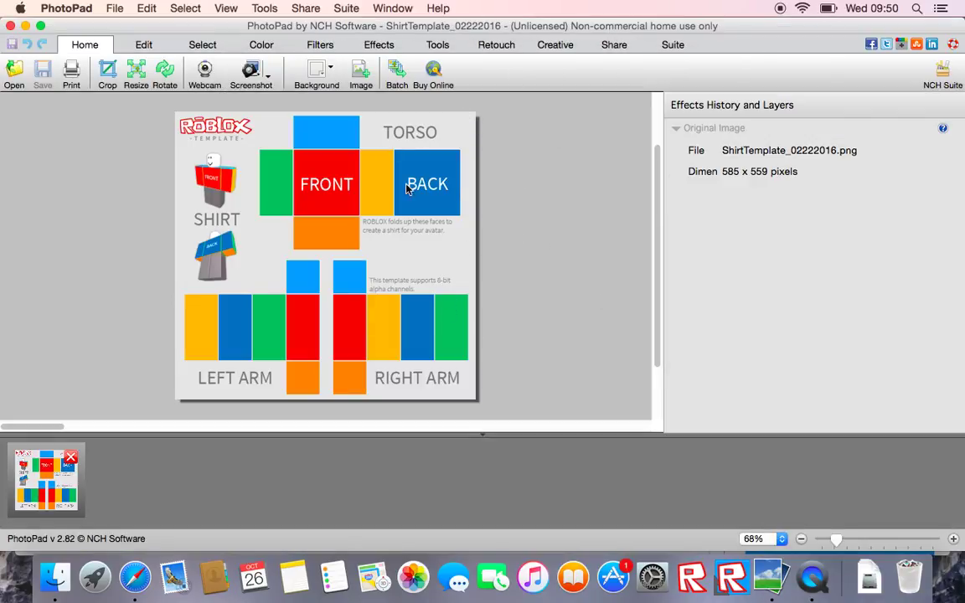
Step: Switch to the selection tools and erase the red fill inside the FRONT square
{"action": "left_click", "coordinate": [139, 60]}
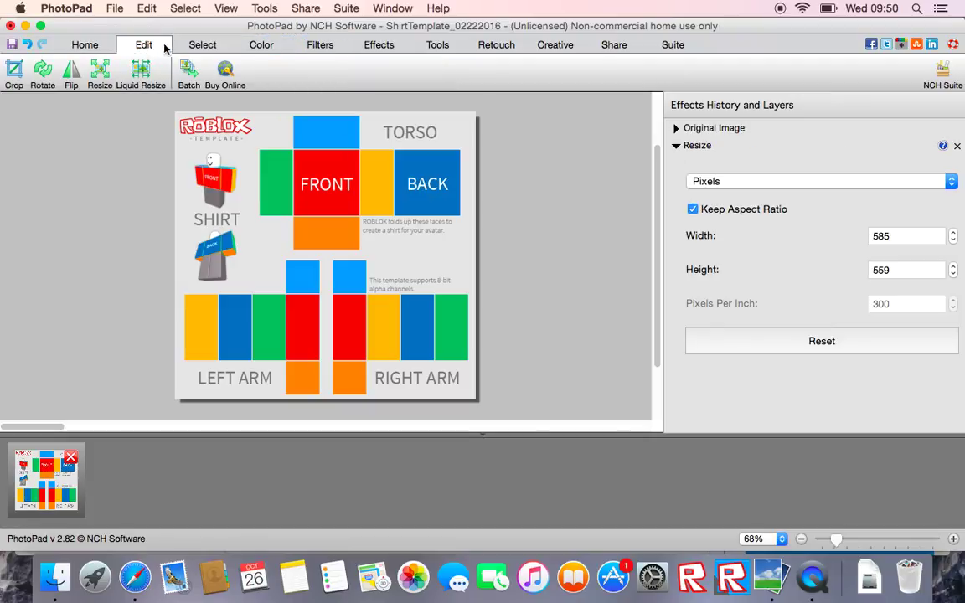
{"action": "left_click", "coordinate": [202, 46]}
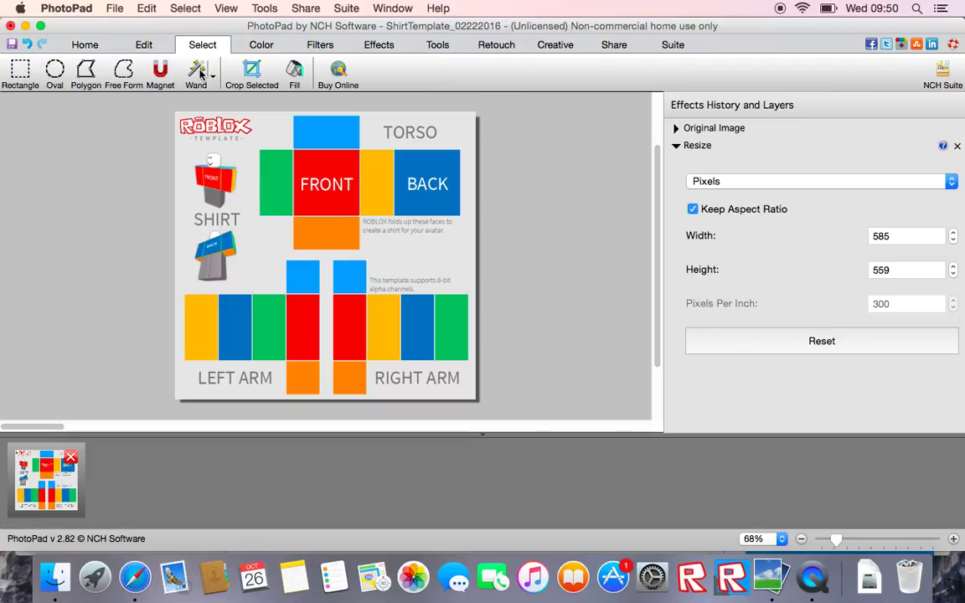
{"action": "right_click", "coordinate": [354, 179]}
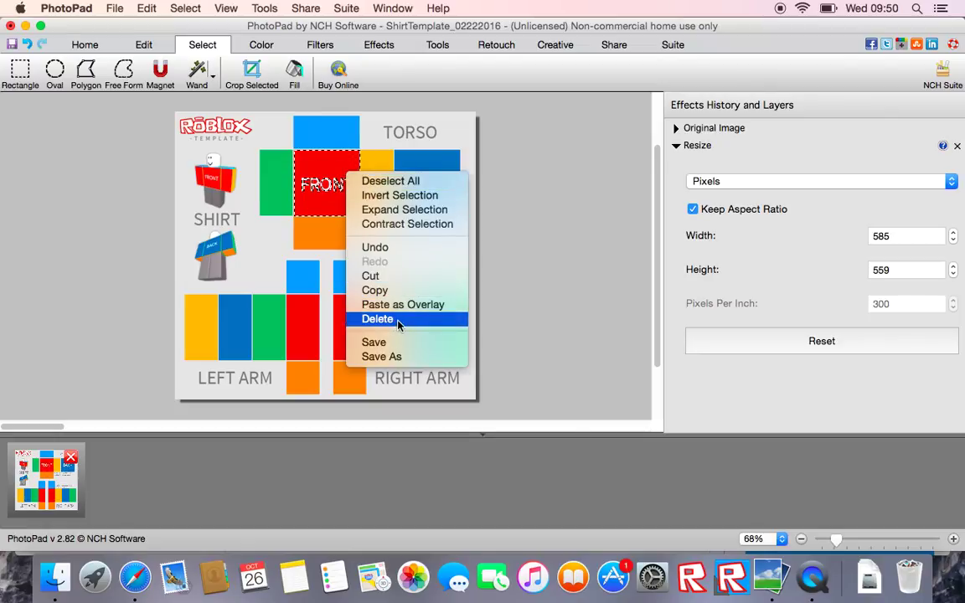
{"action": "key", "text": "Escape"}
{"action": "key", "text": "Delete"}
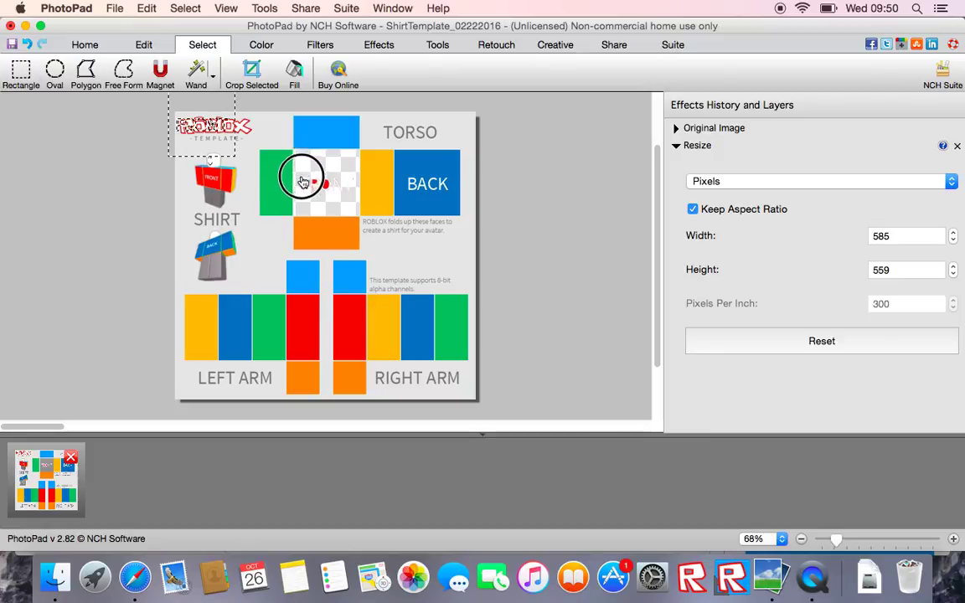
Step: Move the floating selection onto the torso front, delete its contents, and drop it off the template
{"action": "left_click_drag", "start_coordinate": [303, 182], "coordinate": [309, 183]}
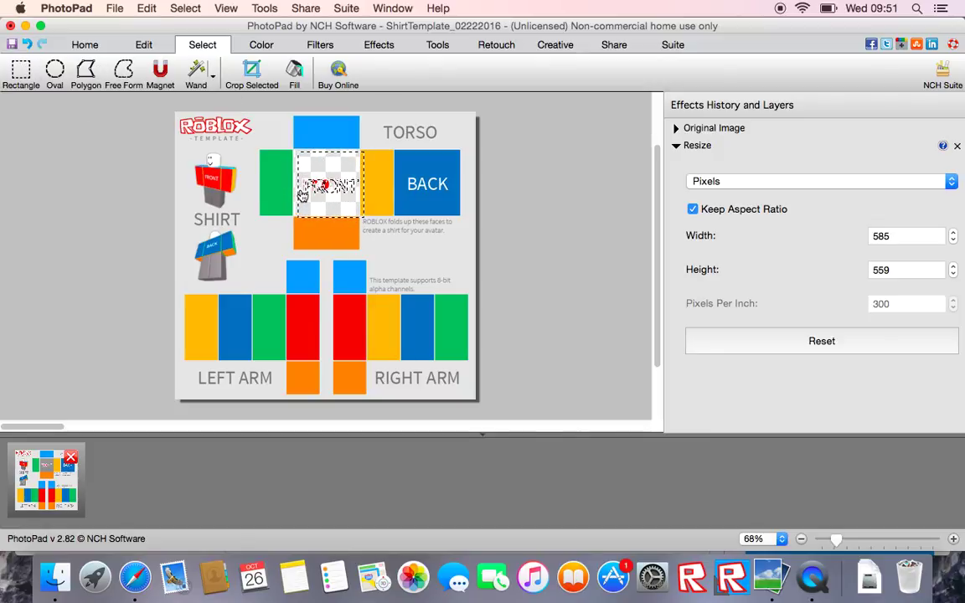
{"action": "right_click", "coordinate": [307, 192]}
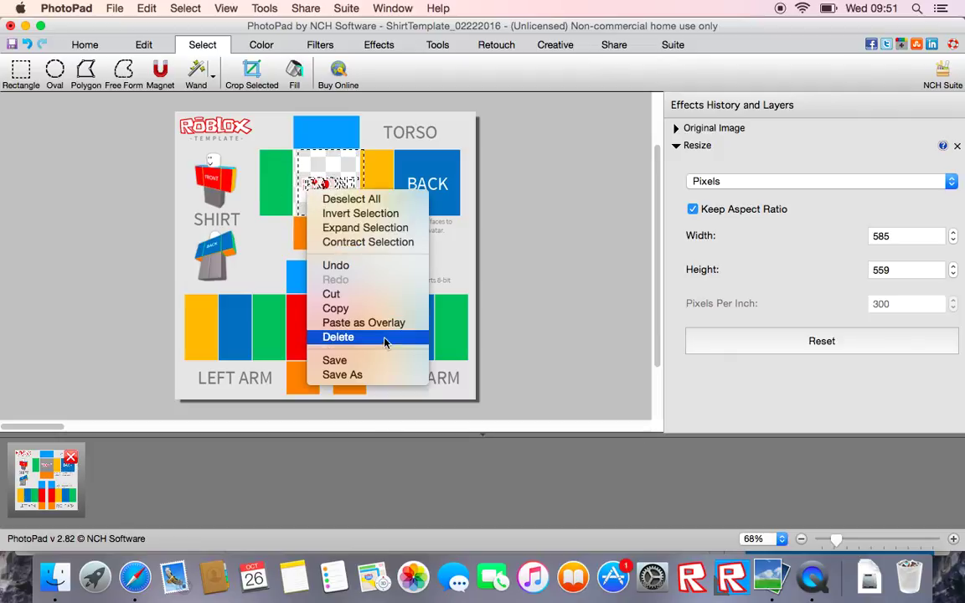
{"action": "left_click", "coordinate": [373, 340]}
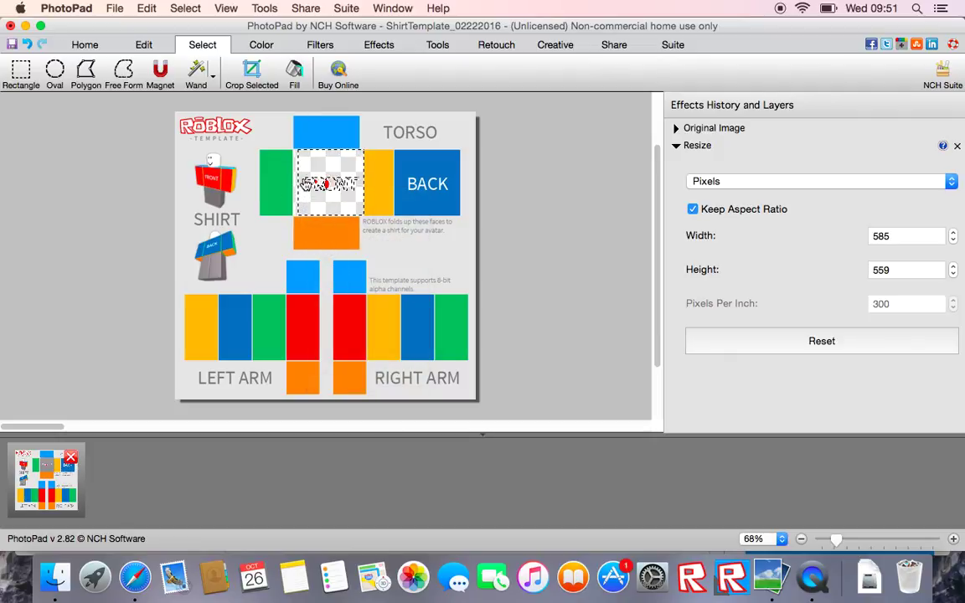
{"action": "left_click_drag", "start_coordinate": [309, 184], "coordinate": [513, 339]}
{"action": "left_click", "coordinate": [432, 285]}
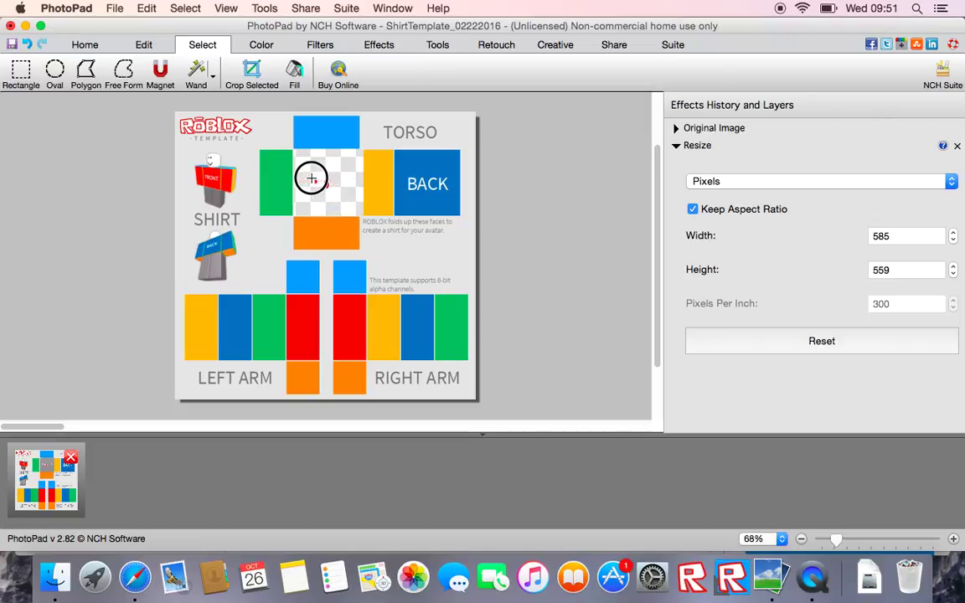
Step: Erase the BACK block and the blue block at the top of the torso
{"action": "left_click_drag", "start_coordinate": [361, 149], "coordinate": [466, 221]}
{"action": "right_click", "coordinate": [434, 201]}
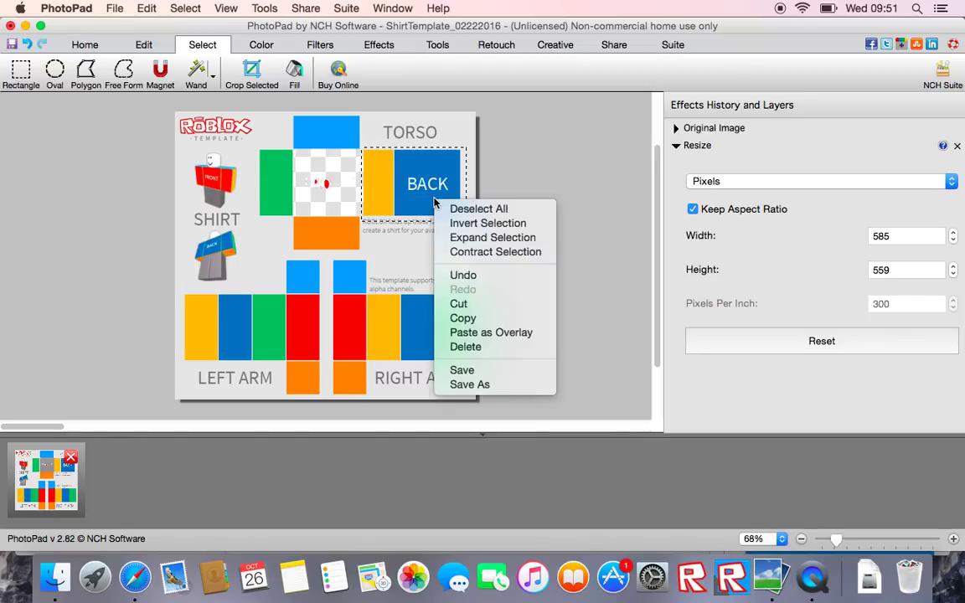
{"action": "left_click", "coordinate": [474, 345]}
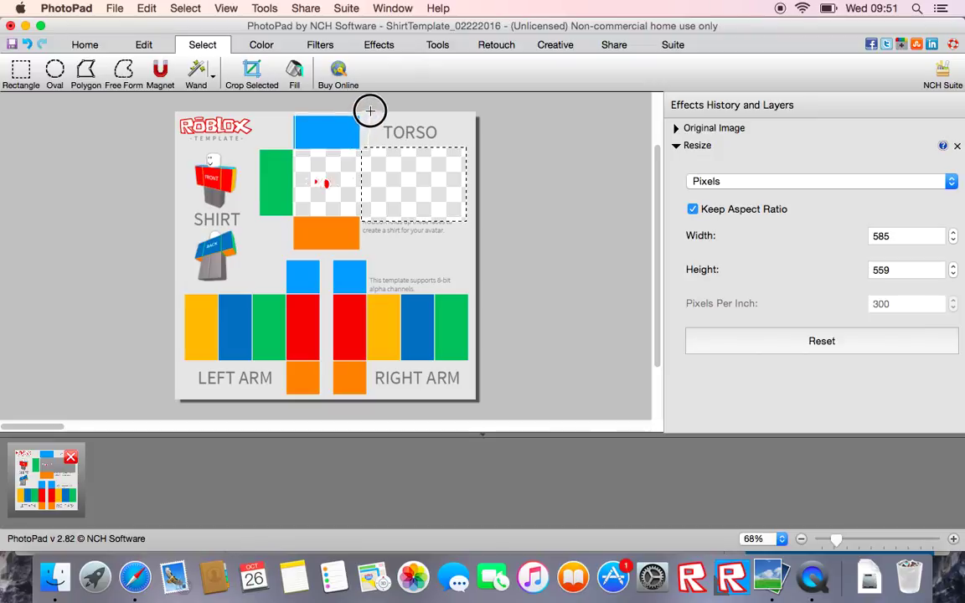
{"action": "left_click_drag", "start_coordinate": [370, 110], "coordinate": [295, 151]}
{"action": "right_click", "coordinate": [348, 135]}
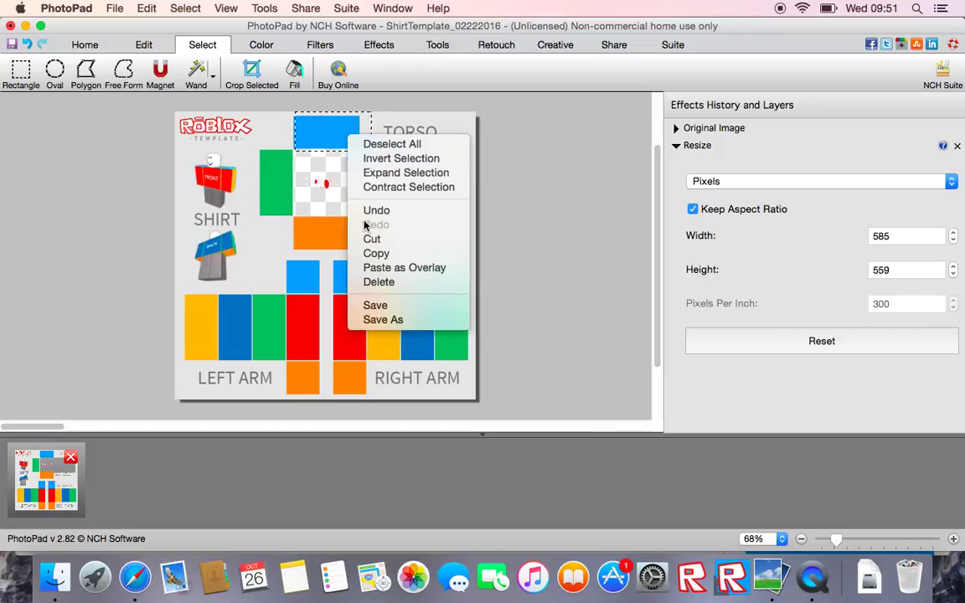
{"action": "left_click", "coordinate": [380, 285]}
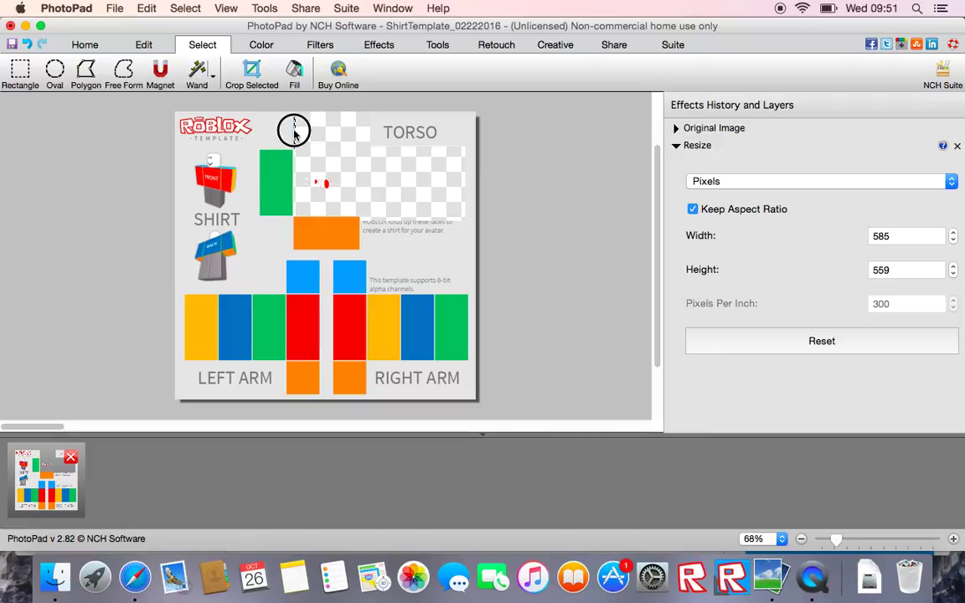
Step: Erase the remaining selected torso region and the green torso block to transparency
{"action": "right_click", "coordinate": [292, 137]}
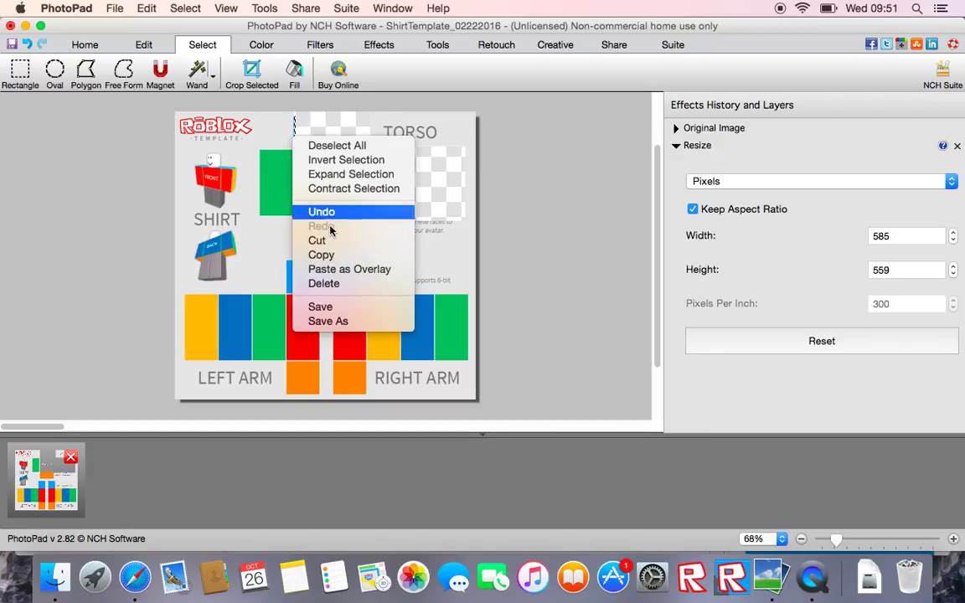
{"action": "left_click", "coordinate": [339, 285]}
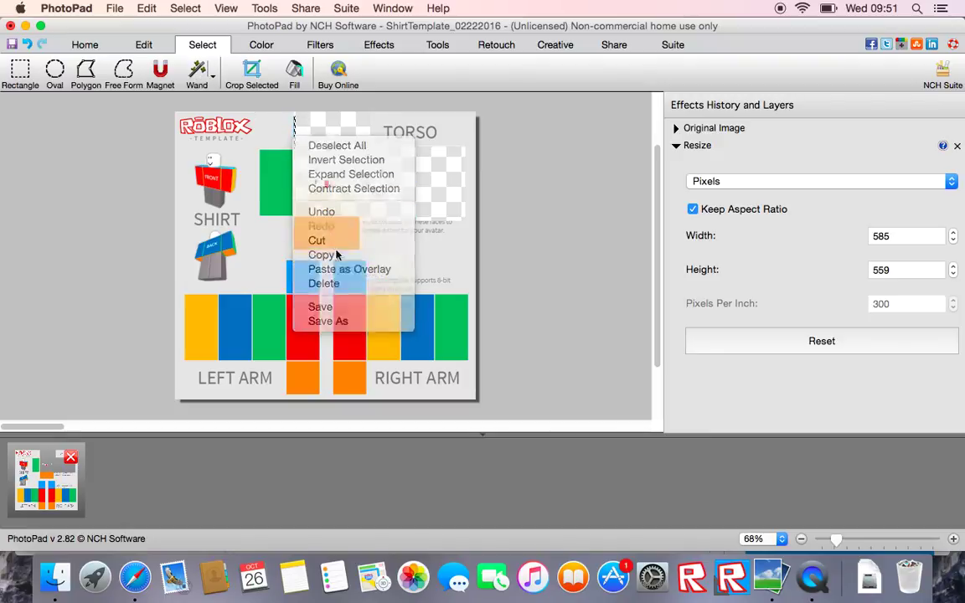
{"action": "right_click", "coordinate": [282, 194]}
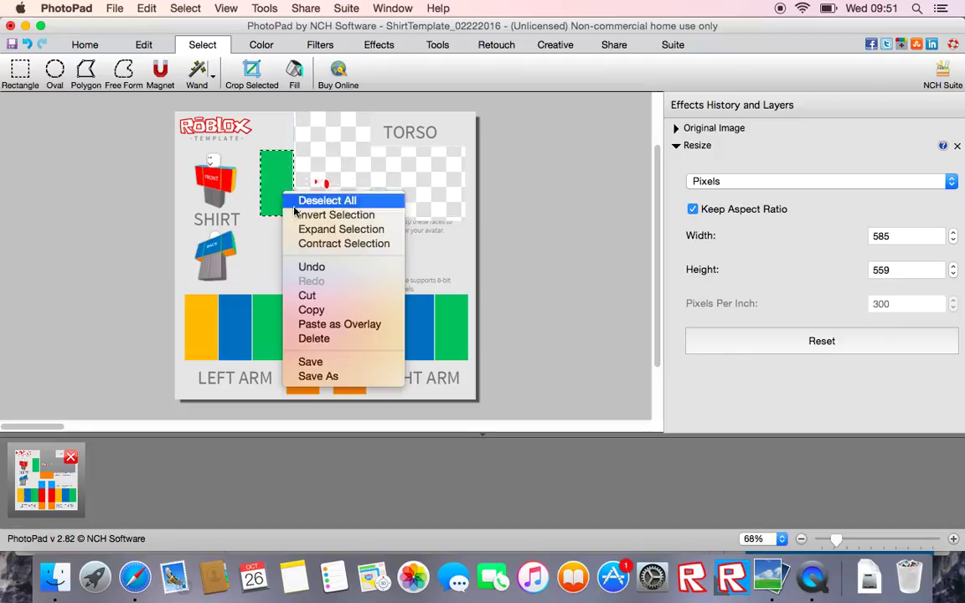
{"action": "left_click", "coordinate": [323, 338]}
{"action": "left_click_drag", "start_coordinate": [291, 177], "coordinate": [284, 321]}
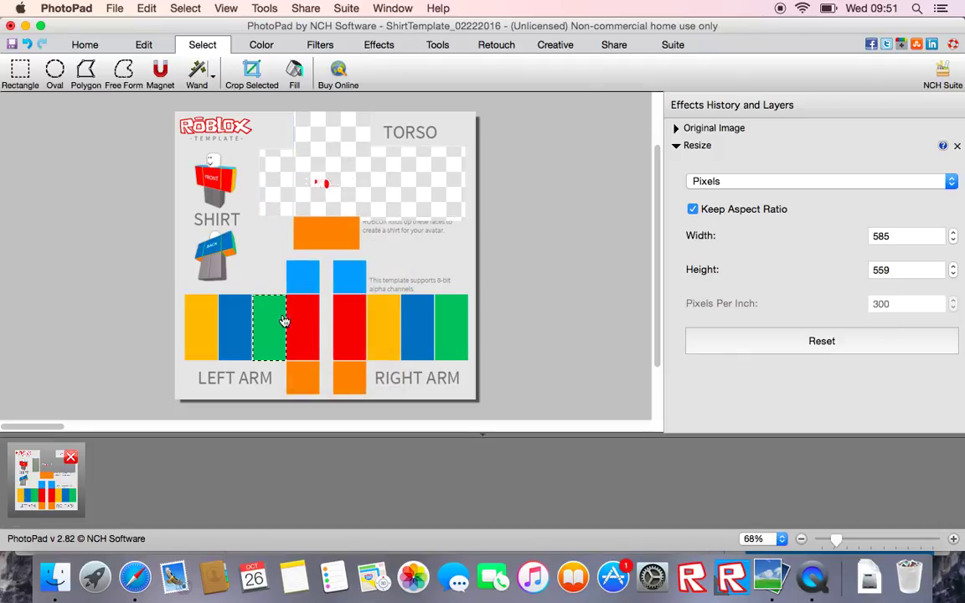
Step: Select the grey background, then colour-select the transparent torso region with the wand
{"action": "left_click", "coordinate": [414, 127]}
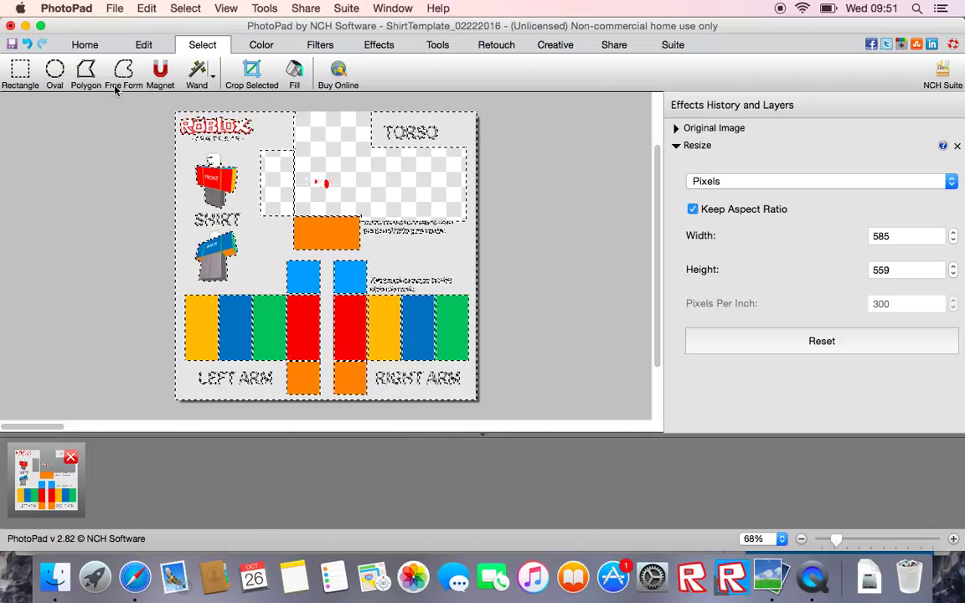
{"action": "left_click", "coordinate": [379, 130]}
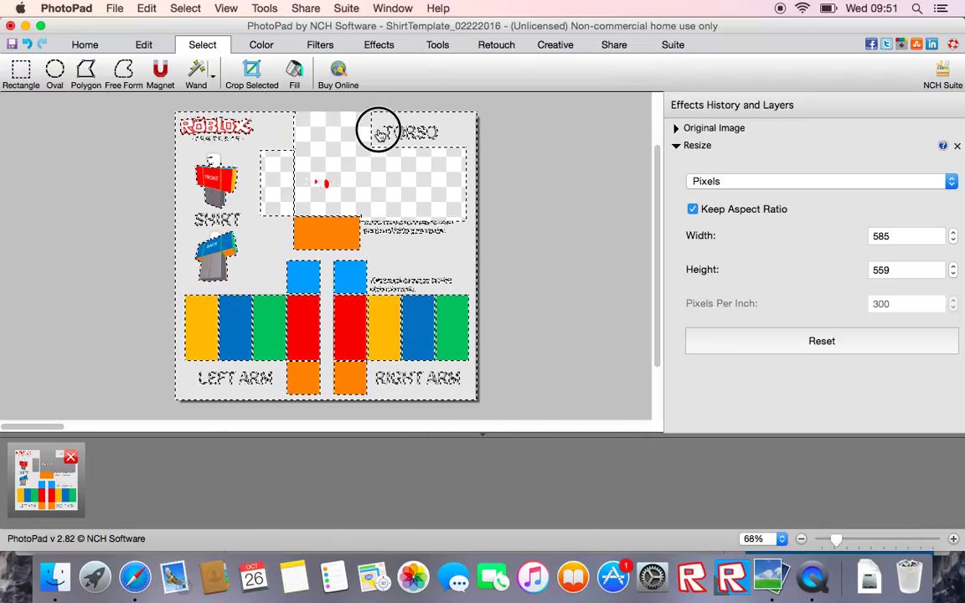
{"action": "mouse_move", "coordinate": [378, 130]}
{"action": "left_mouse_down"}
{"action": "mouse_move", "coordinate": [403, 118]}
{"action": "mouse_move", "coordinate": [377, 133]}
{"action": "mouse_move", "coordinate": [513, 196]}
{"action": "mouse_move", "coordinate": [595, 214]}
{"action": "mouse_move", "coordinate": [378, 131]}
{"action": "left_mouse_up"}
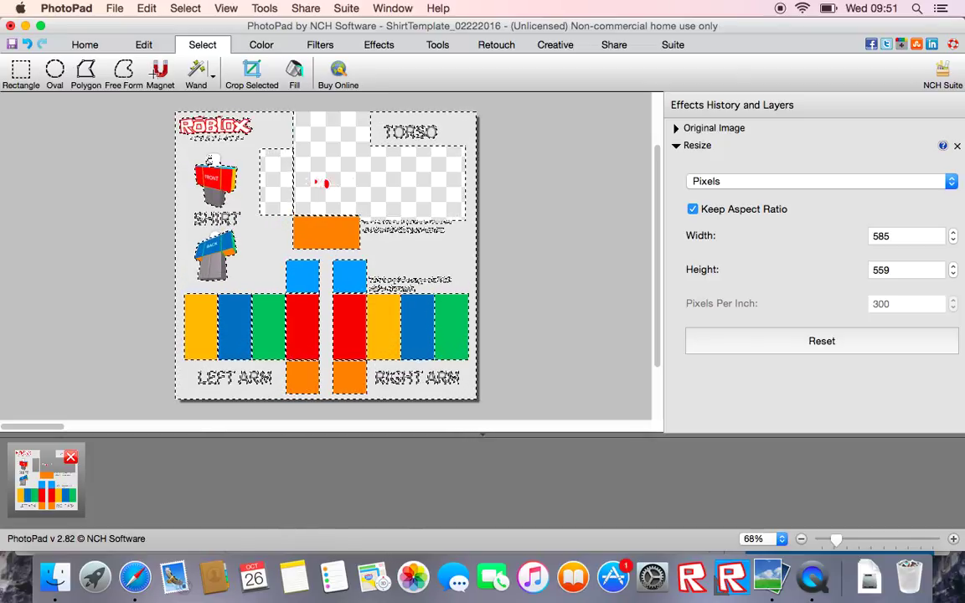
{"action": "left_click", "coordinate": [194, 67]}
{"action": "left_click", "coordinate": [327, 178]}
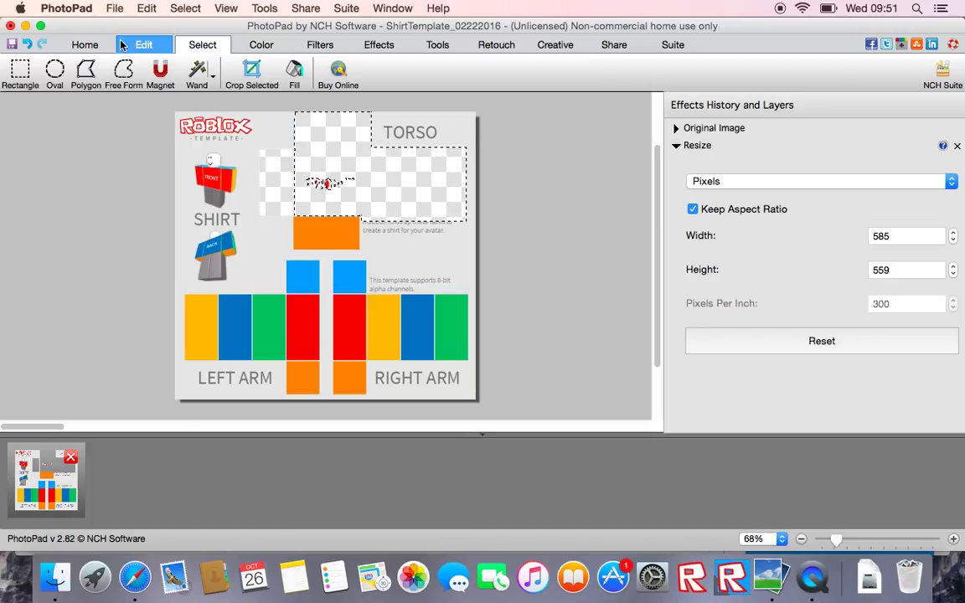
Step: Erase the TORSO label and the leftover area beside it, then rectangle-select the orange block
{"action": "left_click", "coordinate": [20, 76]}
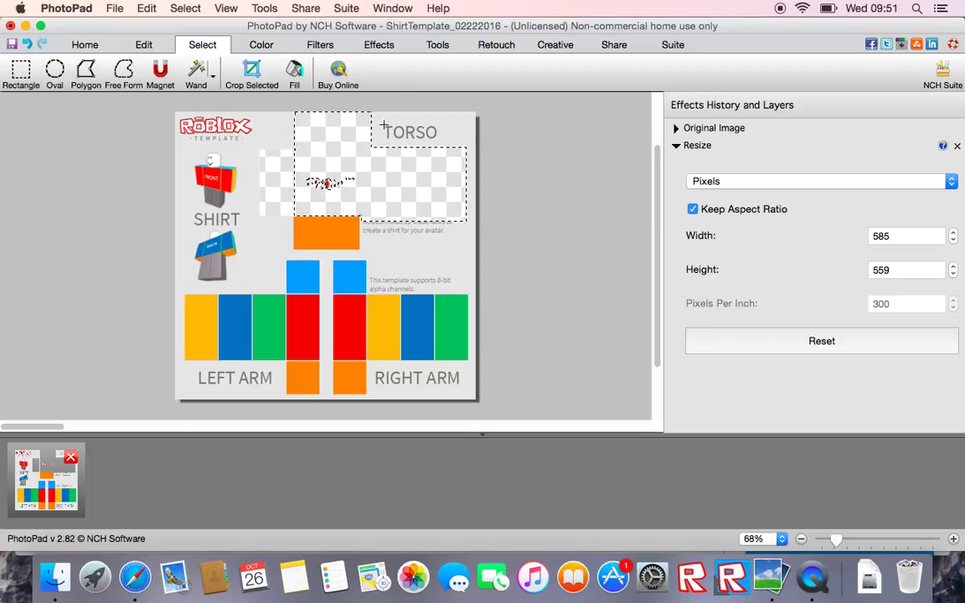
{"action": "left_click_drag", "start_coordinate": [439, 137], "coordinate": [436, 136]}
{"action": "right_click", "coordinate": [431, 137]}
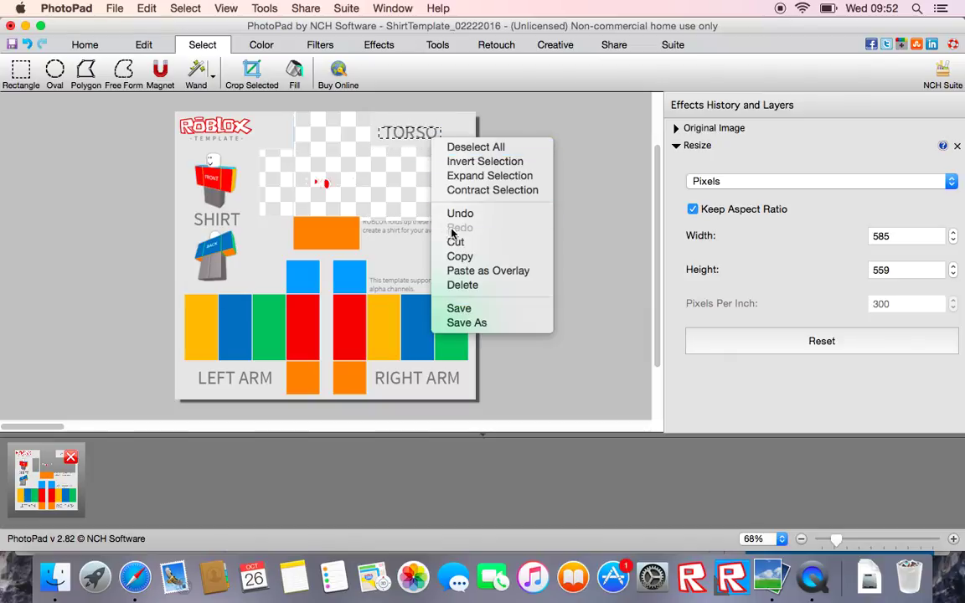
{"action": "left_click", "coordinate": [477, 283]}
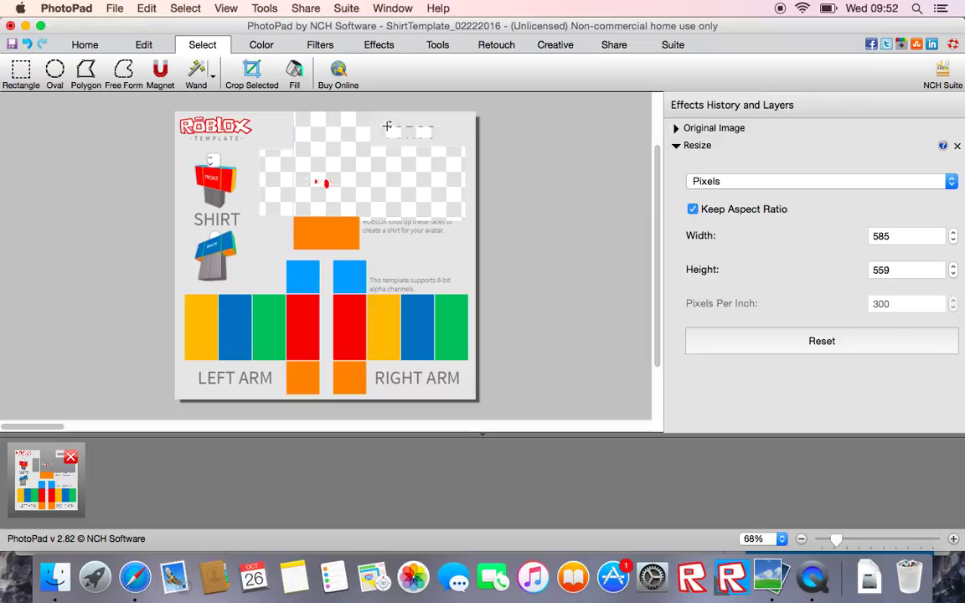
{"action": "left_click_drag", "start_coordinate": [387, 125], "coordinate": [434, 130]}
{"action": "right_click", "coordinate": [424, 134]}
{"action": "left_click", "coordinate": [459, 280]}
{"action": "mouse_move", "coordinate": [262, 207]}
{"action": "left_mouse_down"}
{"action": "mouse_move", "coordinate": [334, 242]}
{"action": "mouse_move", "coordinate": [360, 217]}
{"action": "left_mouse_up"}
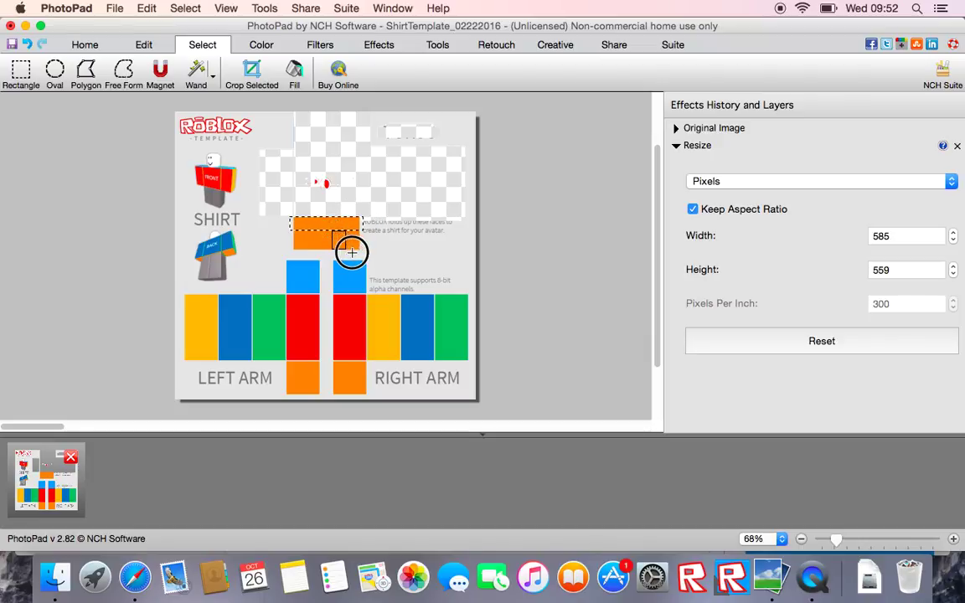
{"action": "left_click_drag", "start_coordinate": [357, 251], "coordinate": [318, 228]}
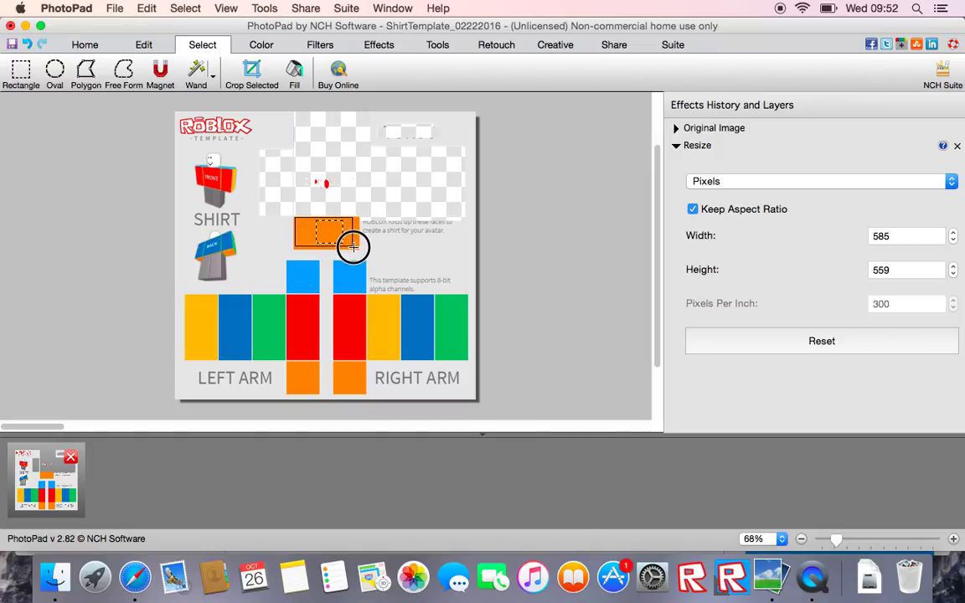
Step: Erase the orange block below the torso and the colour-selected area to transparency
{"action": "right_click", "coordinate": [359, 247]}
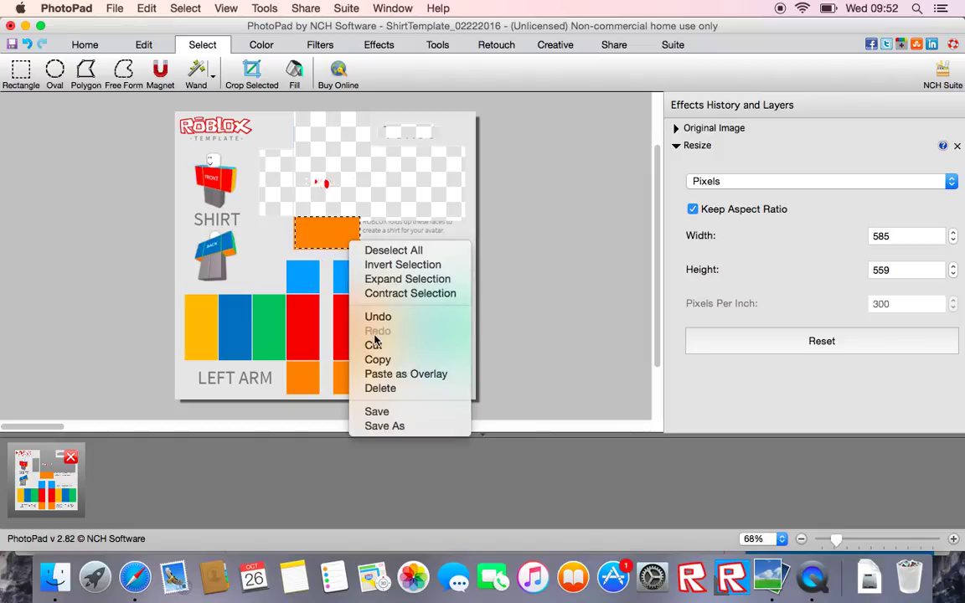
{"action": "left_click", "coordinate": [379, 389]}
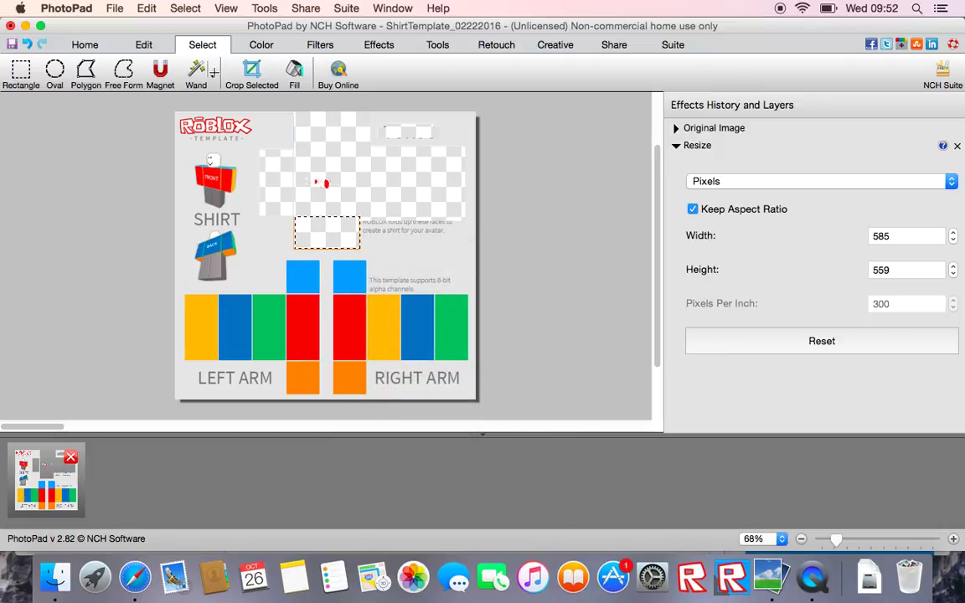
{"action": "left_click", "coordinate": [214, 73]}
{"action": "left_click", "coordinate": [193, 73]}
{"action": "right_click", "coordinate": [313, 241]}
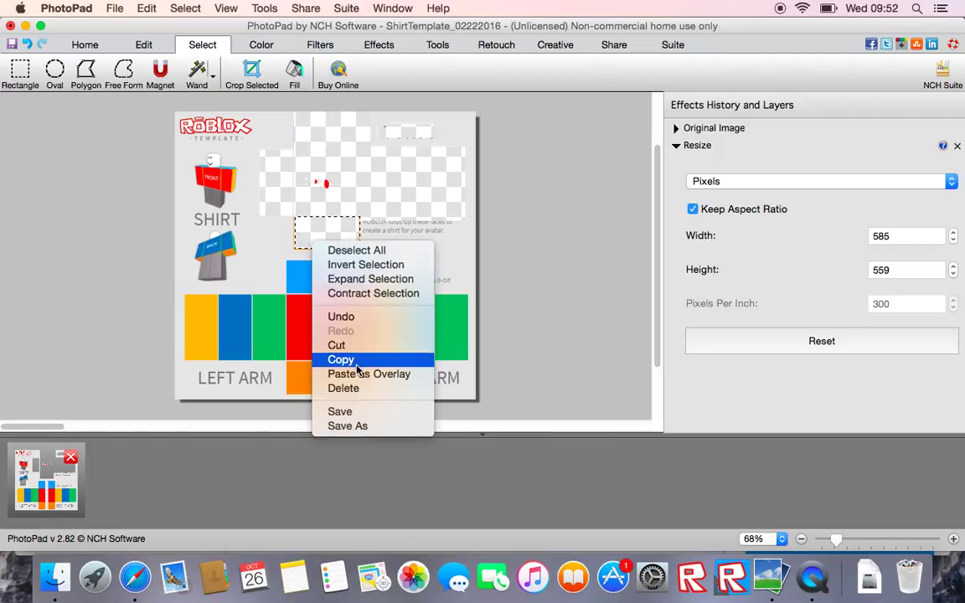
{"action": "left_click", "coordinate": [363, 390]}
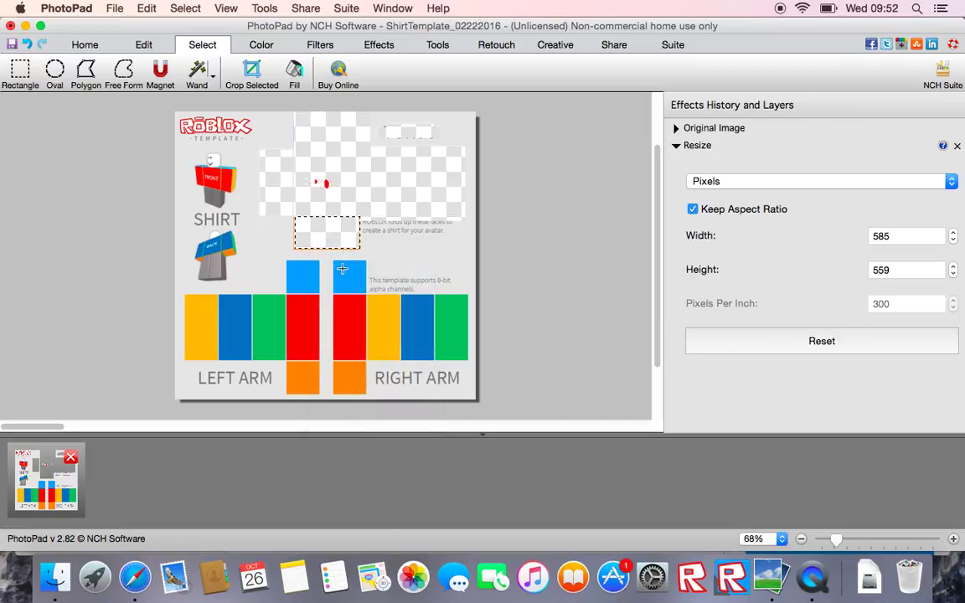
Step: Erase the red and green left-arm blocks
{"action": "left_click", "coordinate": [297, 249]}
{"action": "right_click", "coordinate": [288, 324]}
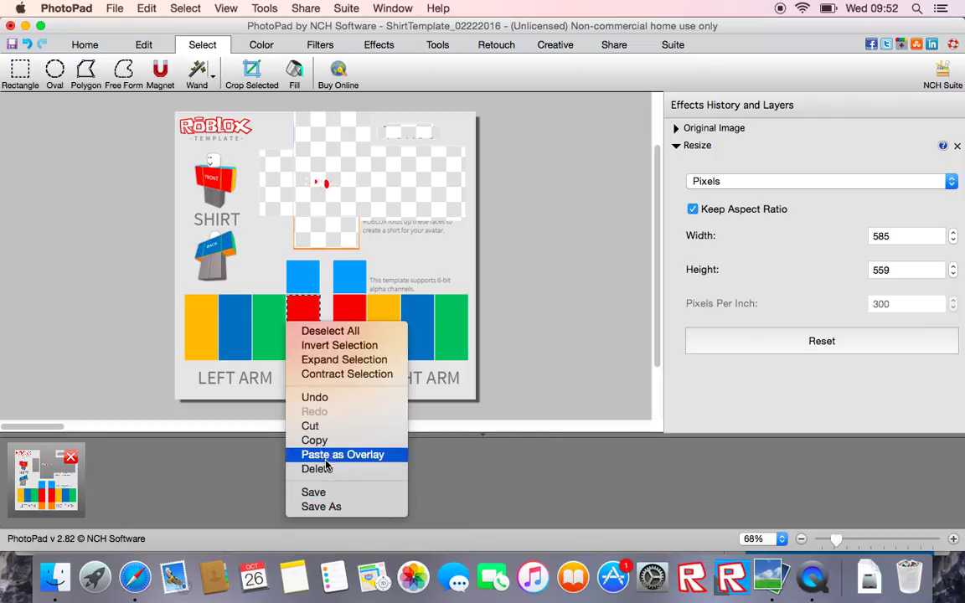
{"action": "left_click", "coordinate": [276, 339]}
{"action": "key", "text": "Delete"}
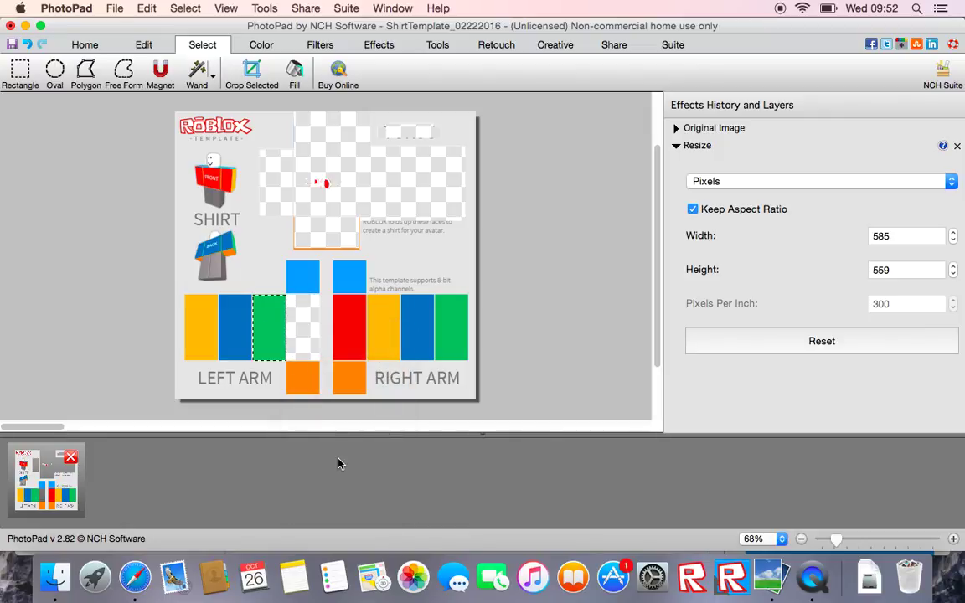
{"action": "right_click", "coordinate": [255, 340]}
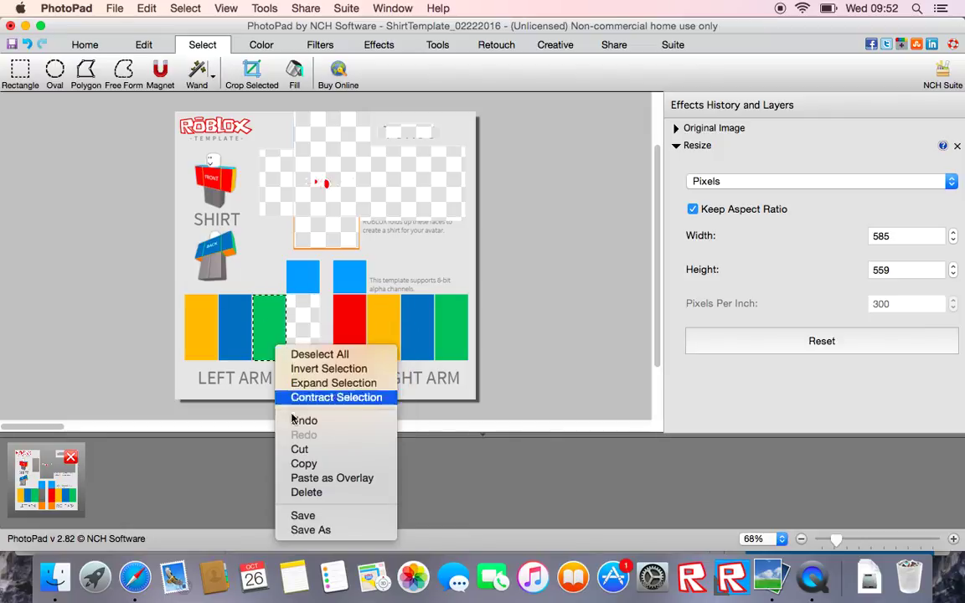
{"action": "left_click", "coordinate": [314, 491]}
Step: Erase the blue and yellow left-arm blocks and the orange left-arm square
{"action": "right_click", "coordinate": [241, 341]}
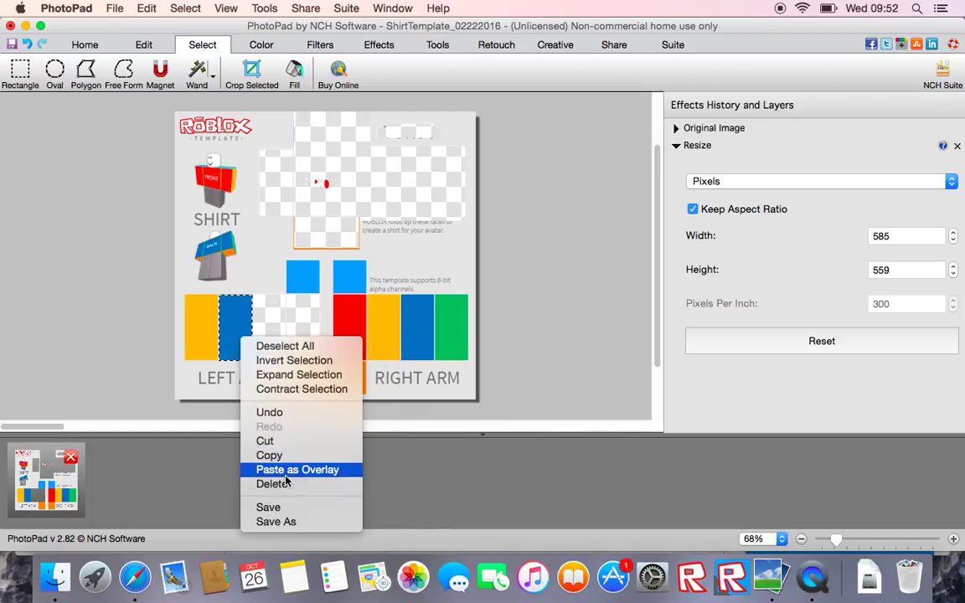
{"action": "left_click", "coordinate": [286, 480]}
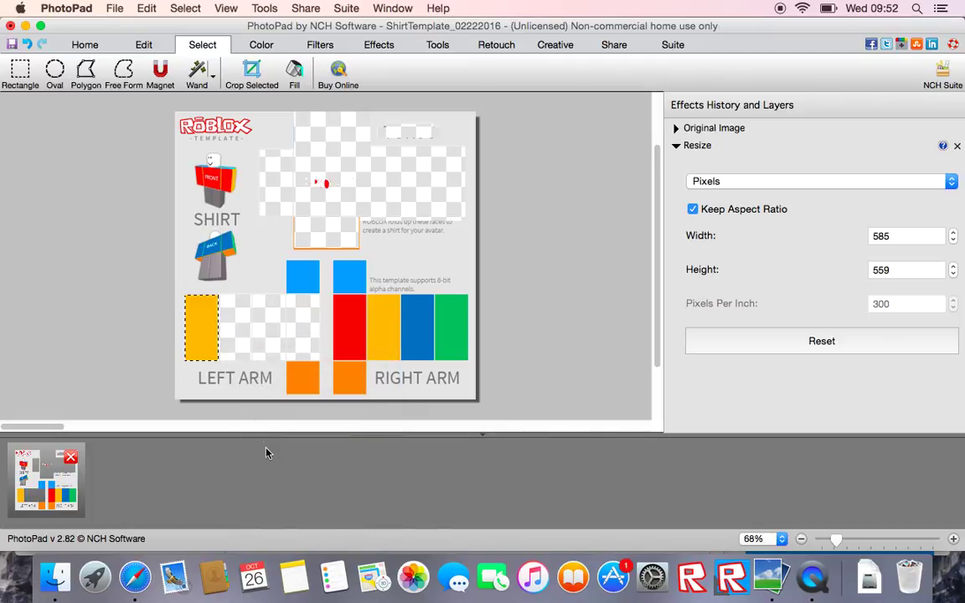
{"action": "right_click", "coordinate": [205, 340]}
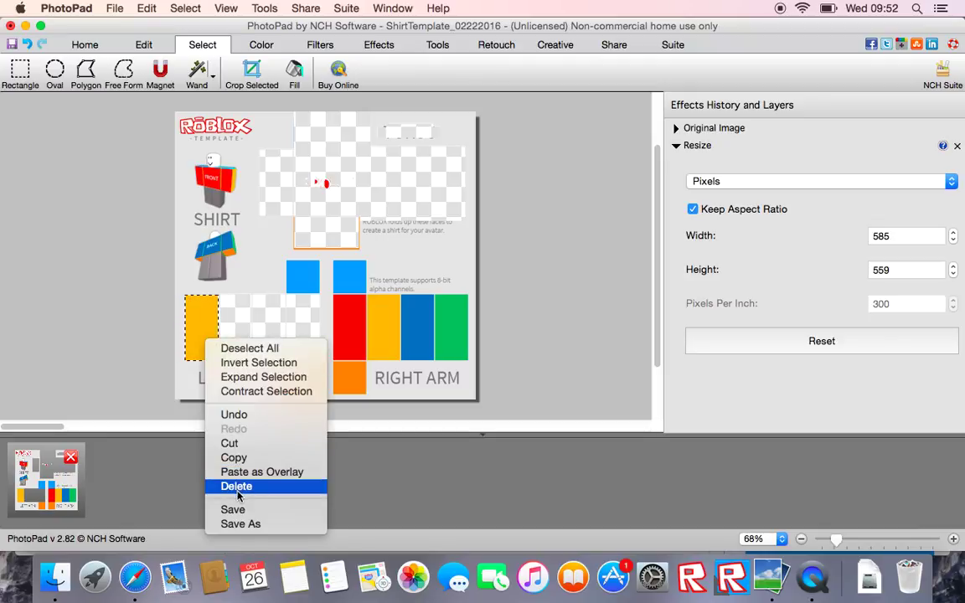
{"action": "left_click", "coordinate": [239, 487]}
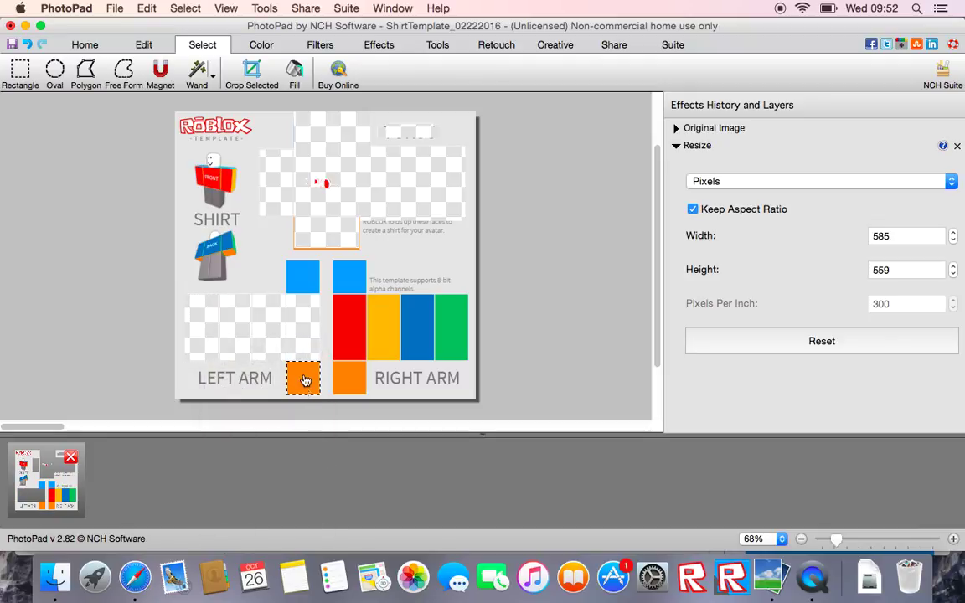
{"action": "right_click", "coordinate": [311, 360]}
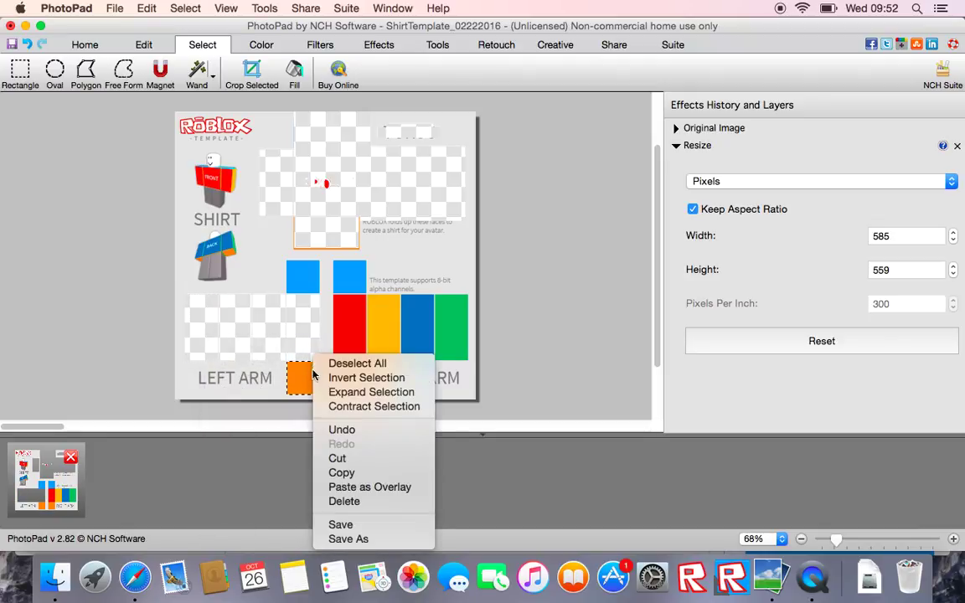
{"action": "left_click", "coordinate": [315, 501]}
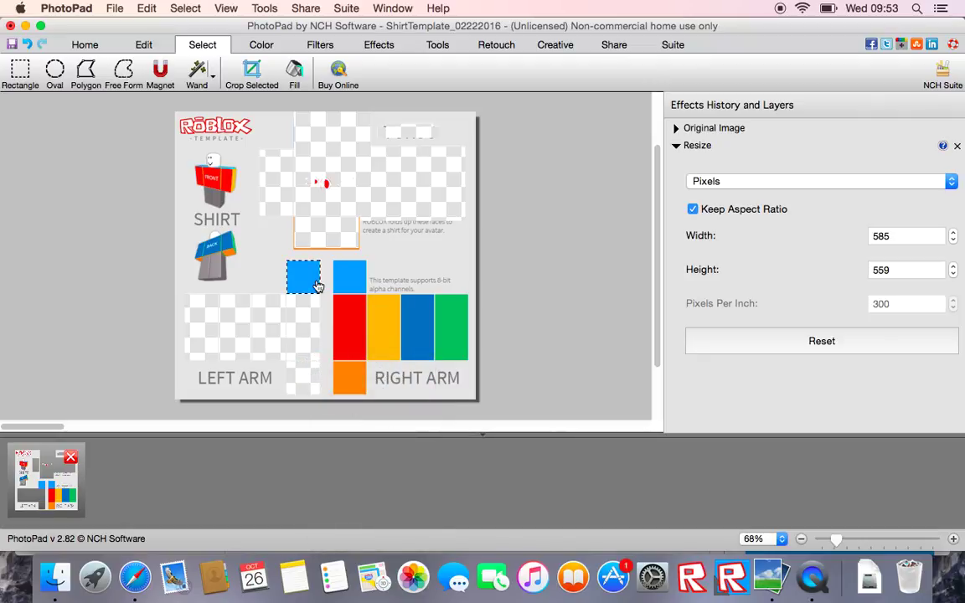
Step: Remove the accidental blue Paste as Overlay and delete the left arm's first blue top square
{"action": "right_click", "coordinate": [317, 285]}
{"action": "left_click", "coordinate": [375, 413]}
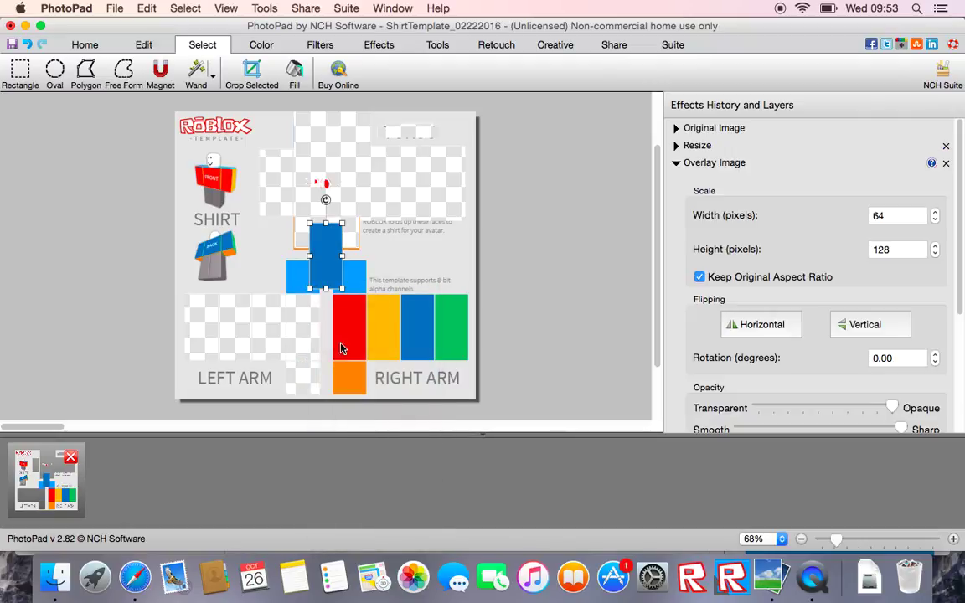
{"action": "right_click", "coordinate": [324, 283]}
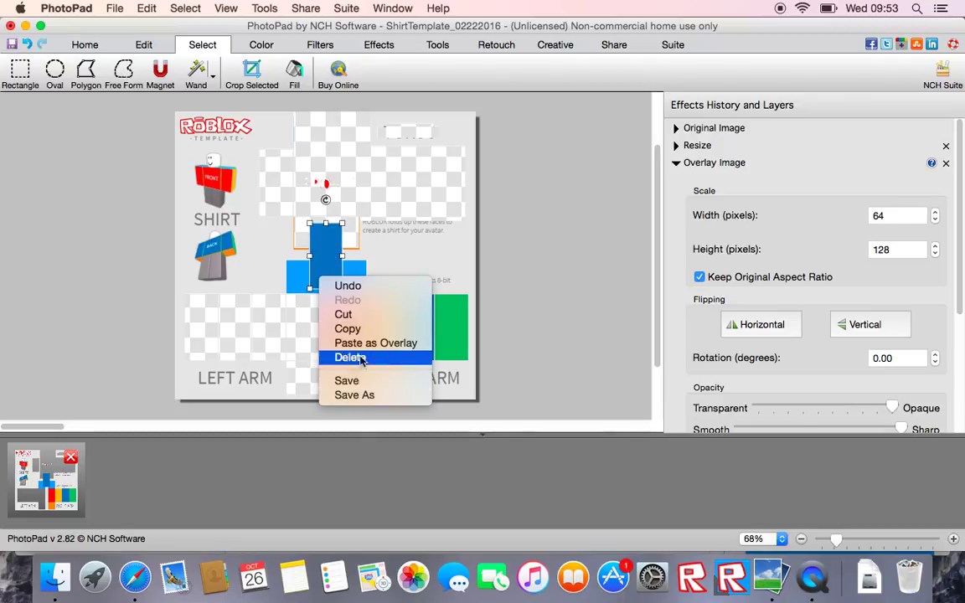
{"action": "left_click", "coordinate": [339, 357]}
{"action": "right_click", "coordinate": [311, 285]}
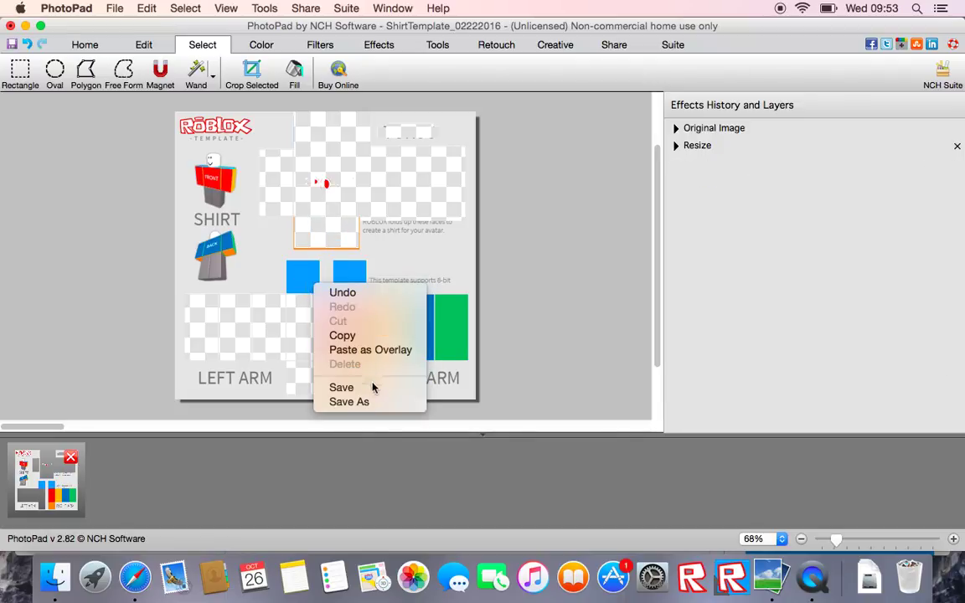
{"action": "left_click", "coordinate": [341, 335]}
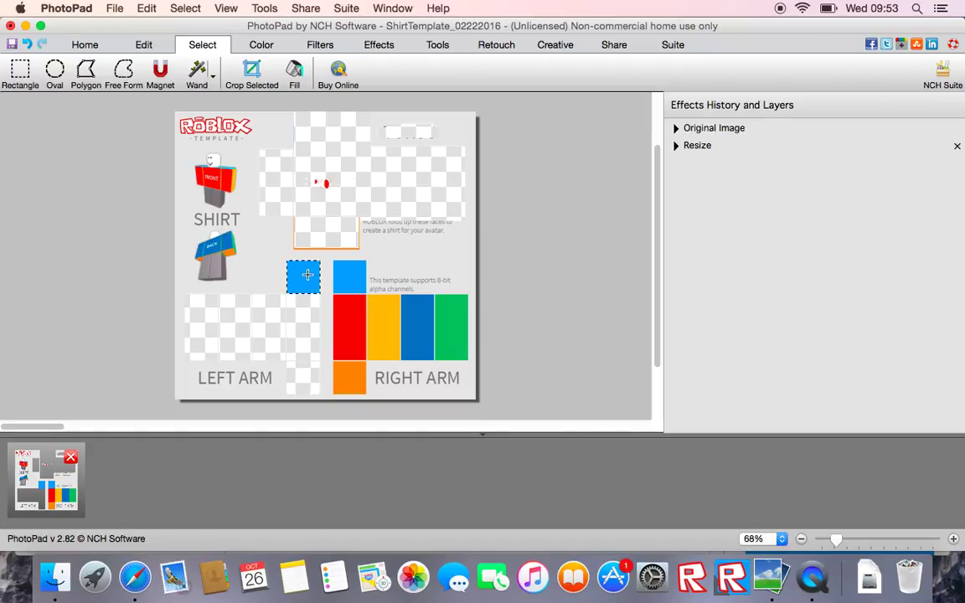
{"action": "right_click", "coordinate": [308, 275]}
{"action": "left_click", "coordinate": [340, 421]}
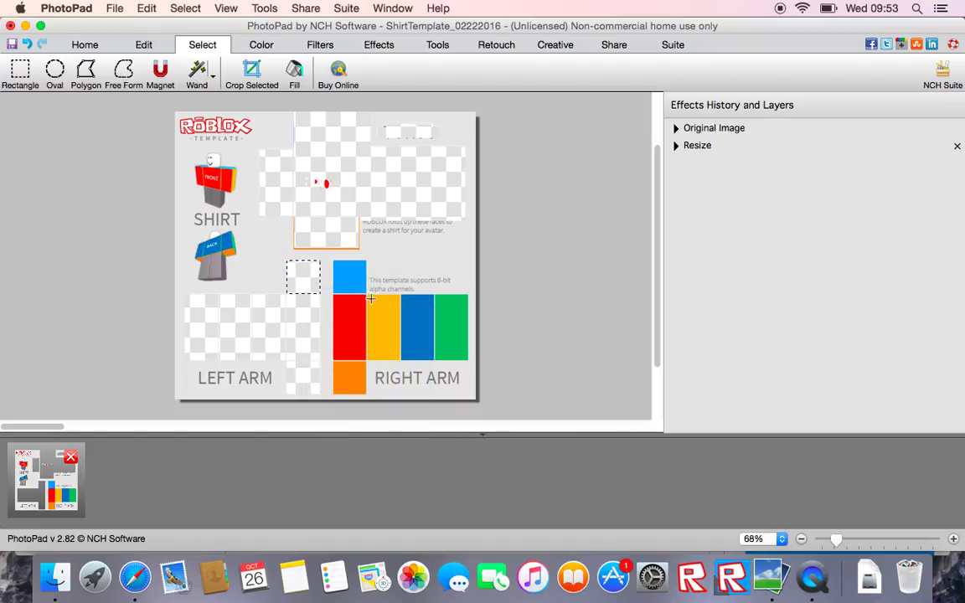
Step: Delete the second blue square and the red and yellow right-arm squares
{"action": "right_click", "coordinate": [352, 270]}
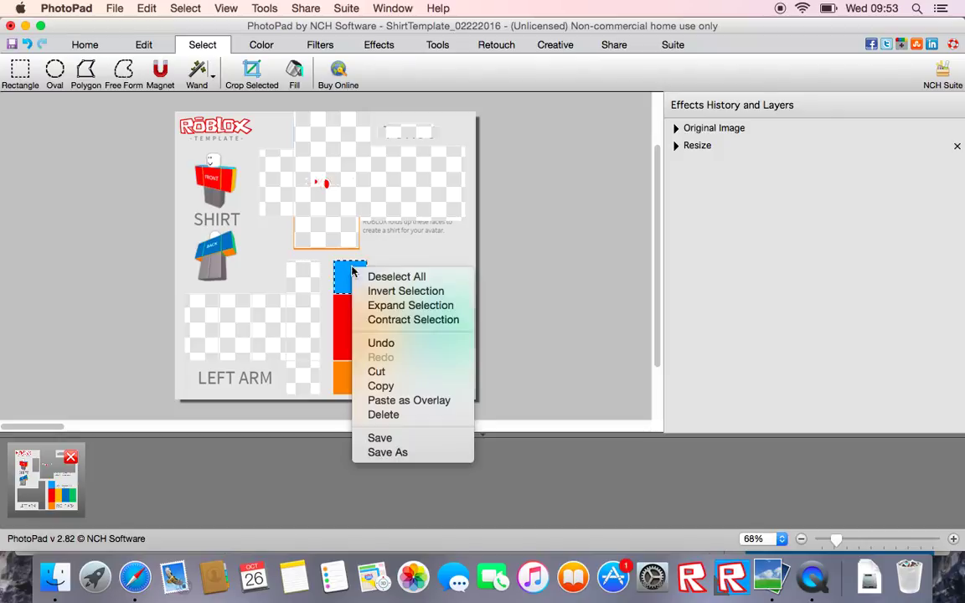
{"action": "left_click", "coordinate": [380, 416]}
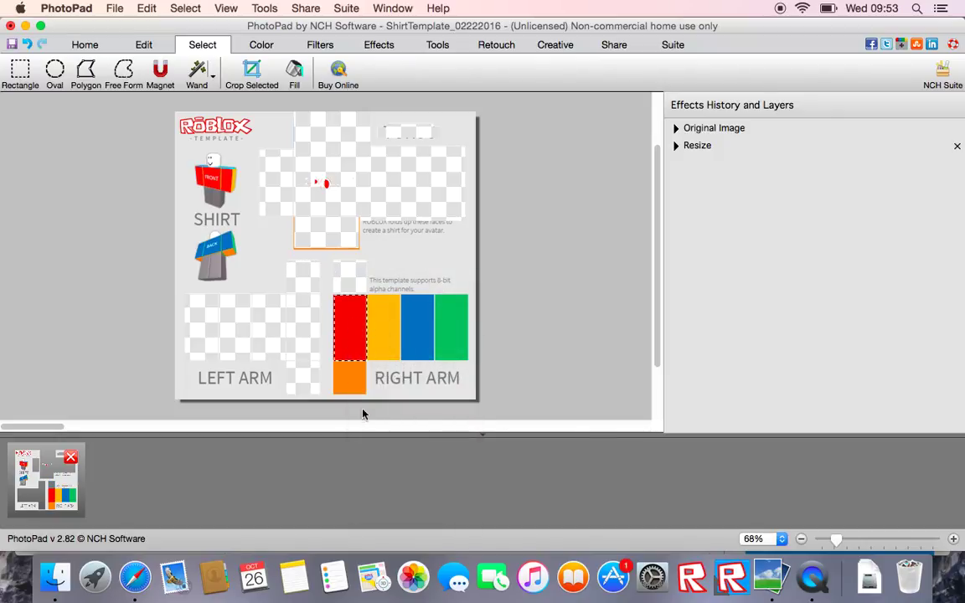
{"action": "right_click", "coordinate": [335, 331]}
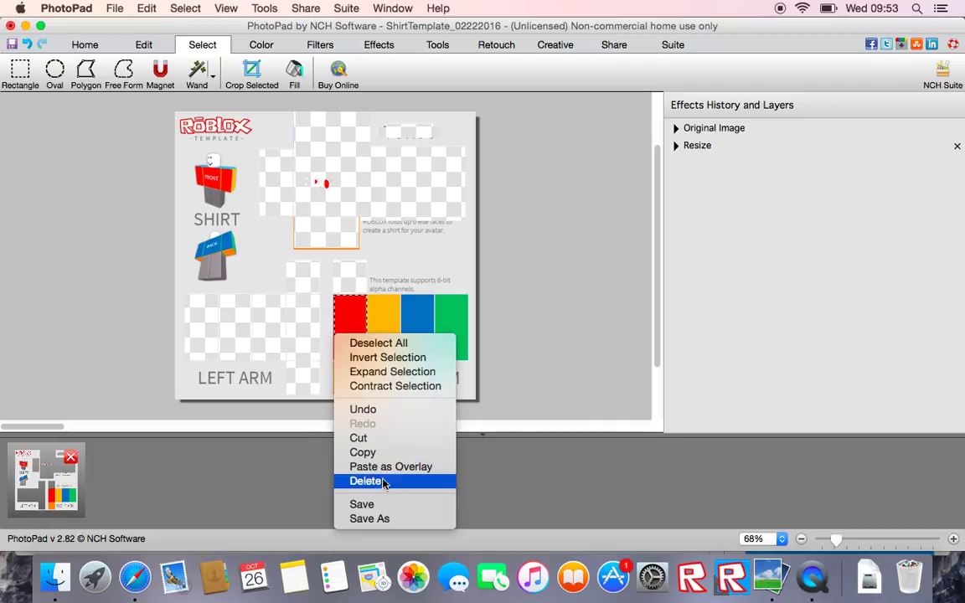
{"action": "left_click", "coordinate": [366, 481]}
{"action": "right_click", "coordinate": [391, 361]}
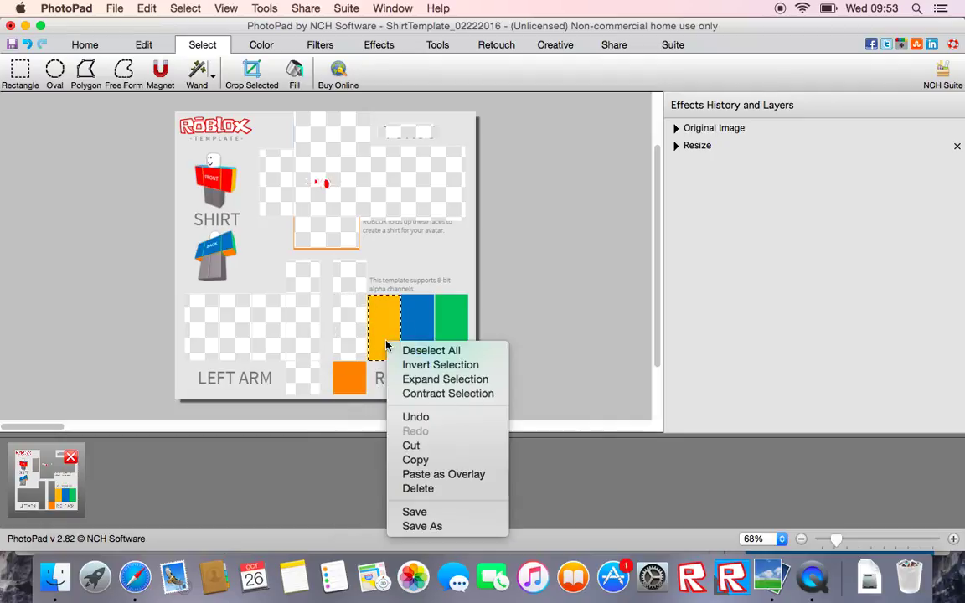
{"action": "left_click", "coordinate": [442, 490]}
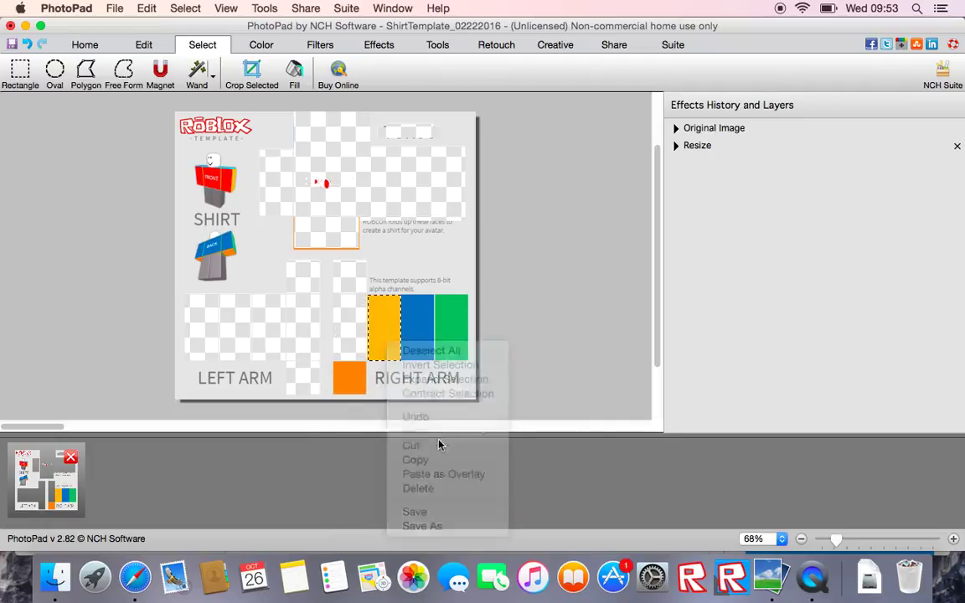
Step: Delete the dark blue, green and orange right-arm squares
{"action": "left_click", "coordinate": [410, 328]}
{"action": "right_click", "coordinate": [411, 329]}
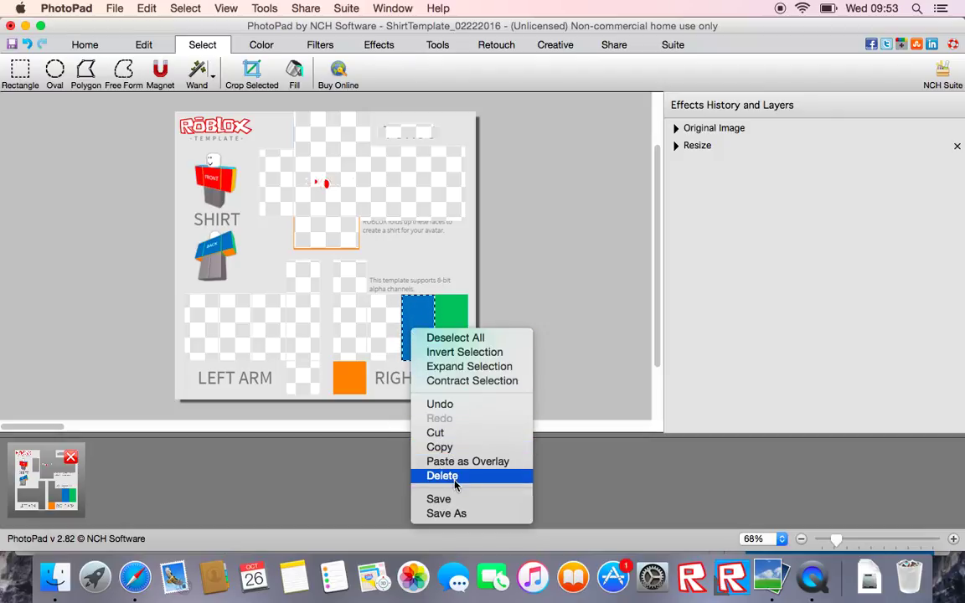
{"action": "left_click", "coordinate": [455, 484]}
{"action": "left_click", "coordinate": [464, 347]}
{"action": "right_click", "coordinate": [467, 344]}
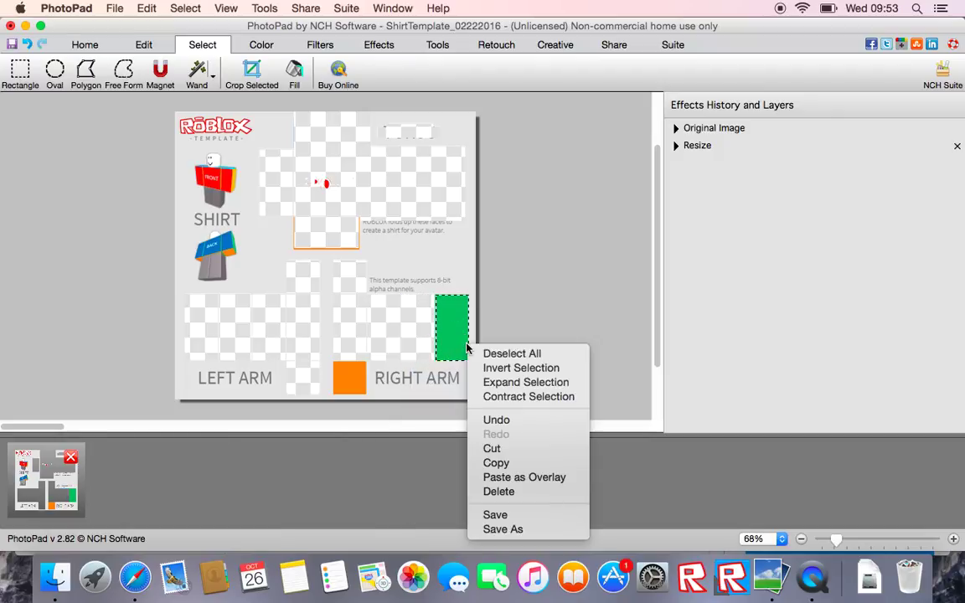
{"action": "left_click", "coordinate": [498, 493]}
{"action": "right_click", "coordinate": [362, 353]}
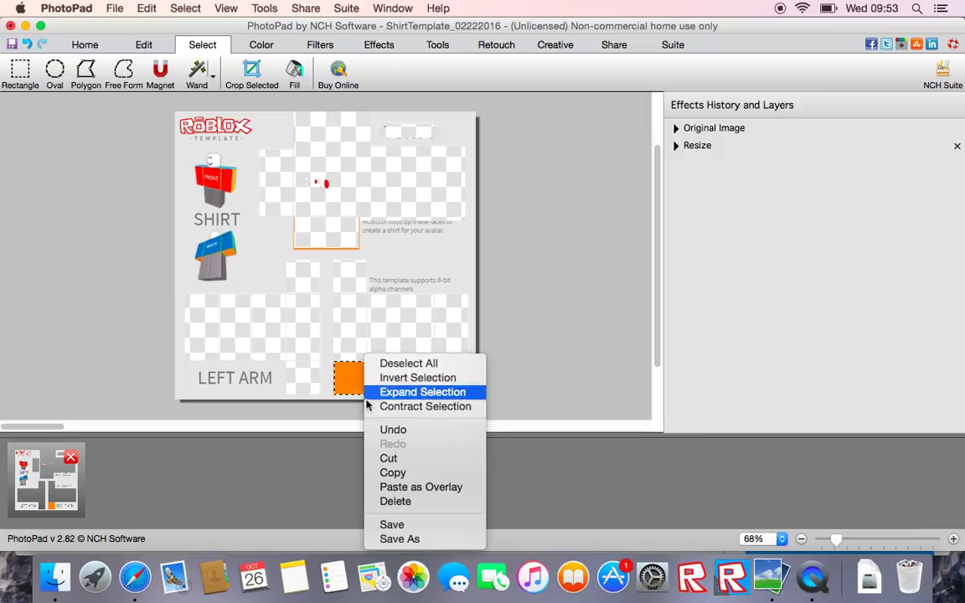
{"action": "left_click", "coordinate": [394, 499]}
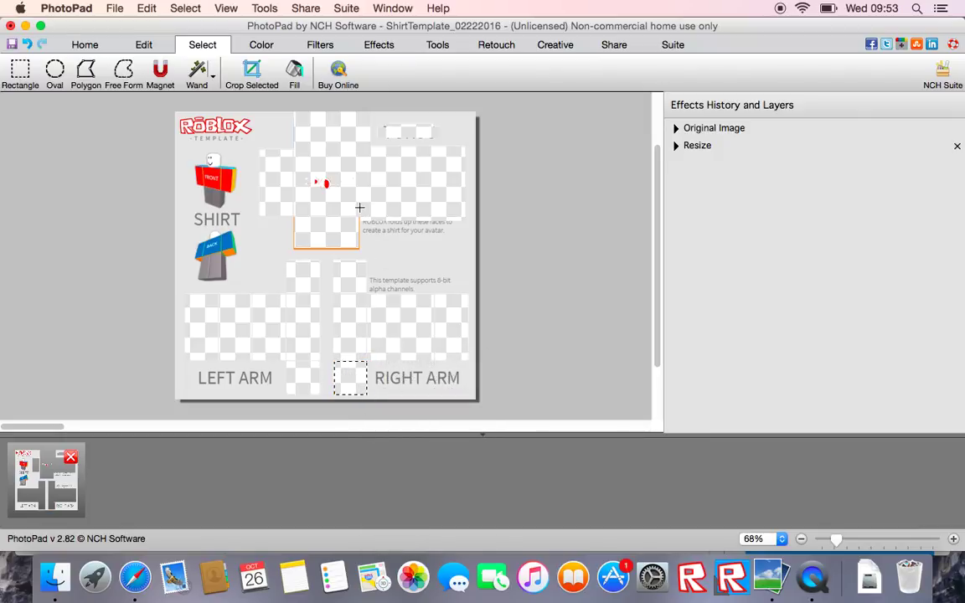
Step: With the Draw Tool in black, paint over every torso and arm section of the template
{"action": "left_click", "coordinate": [261, 44]}
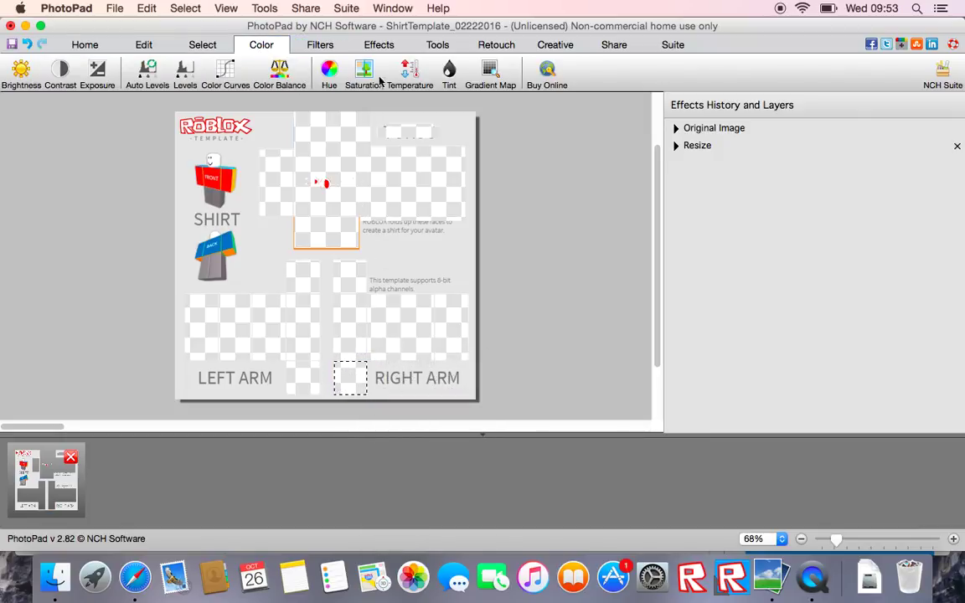
{"action": "left_click", "coordinate": [323, 47]}
{"action": "left_click", "coordinate": [381, 46]}
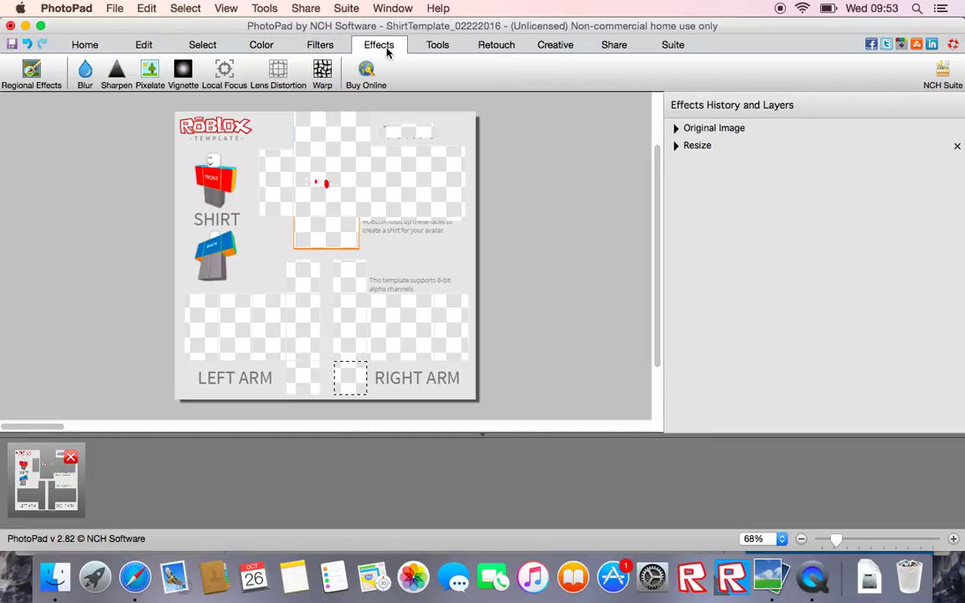
{"action": "left_click", "coordinate": [438, 44]}
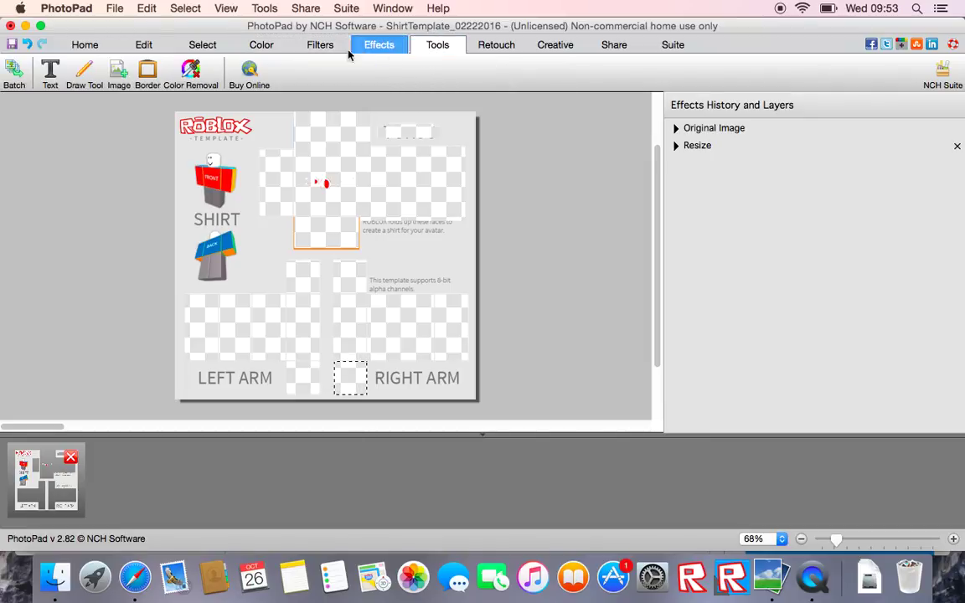
{"action": "left_click", "coordinate": [85, 73]}
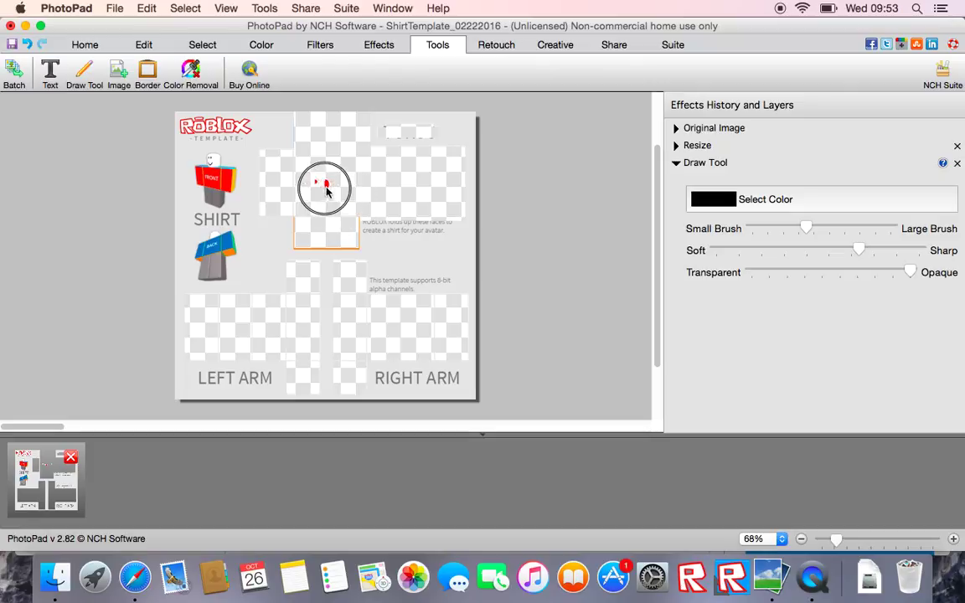
{"action": "mouse_move", "coordinate": [326, 191]}
{"action": "left_mouse_down"}
{"action": "mouse_move", "coordinate": [336, 149]}
{"action": "mouse_move", "coordinate": [322, 160]}
{"action": "mouse_move", "coordinate": [345, 159]}
{"action": "mouse_move", "coordinate": [304, 128]}
{"action": "mouse_move", "coordinate": [293, 148]}
{"action": "mouse_move", "coordinate": [259, 163]}
{"action": "mouse_move", "coordinate": [276, 166]}
{"action": "mouse_move", "coordinate": [202, 150]}
{"action": "mouse_move", "coordinate": [242, 98]}
{"action": "mouse_move", "coordinate": [243, 130]}
{"action": "mouse_move", "coordinate": [353, 313]}
{"action": "mouse_move", "coordinate": [312, 277]}
{"action": "mouse_move", "coordinate": [260, 313]}
{"action": "mouse_move", "coordinate": [267, 277]}
{"action": "mouse_move", "coordinate": [336, 271]}
{"action": "mouse_move", "coordinate": [276, 274]}
{"action": "mouse_move", "coordinate": [358, 250]}
{"action": "mouse_move", "coordinate": [382, 309]}
{"action": "mouse_move", "coordinate": [365, 123]}
{"action": "mouse_move", "coordinate": [399, 149]}
{"action": "mouse_move", "coordinate": [353, 172]}
{"action": "mouse_move", "coordinate": [388, 137]}
{"action": "mouse_move", "coordinate": [376, 163]}
{"action": "mouse_move", "coordinate": [403, 147]}
{"action": "mouse_move", "coordinate": [413, 134]}
{"action": "mouse_move", "coordinate": [401, 124]}
{"action": "mouse_move", "coordinate": [490, 157]}
{"action": "mouse_move", "coordinate": [465, 129]}
{"action": "mouse_move", "coordinate": [486, 107]}
{"action": "mouse_move", "coordinate": [420, 287]}
{"action": "mouse_move", "coordinate": [430, 264]}
{"action": "mouse_move", "coordinate": [457, 328]}
{"action": "mouse_move", "coordinate": [450, 383]}
{"action": "mouse_move", "coordinate": [461, 283]}
{"action": "mouse_move", "coordinate": [448, 233]}
{"action": "mouse_move", "coordinate": [454, 266]}
{"action": "mouse_move", "coordinate": [464, 252]}
{"action": "mouse_move", "coordinate": [440, 404]}
{"action": "mouse_move", "coordinate": [456, 396]}
{"action": "mouse_move", "coordinate": [351, 377]}
{"action": "mouse_move", "coordinate": [404, 362]}
{"action": "mouse_move", "coordinate": [336, 364]}
{"action": "mouse_move", "coordinate": [389, 376]}
{"action": "mouse_move", "coordinate": [309, 371]}
{"action": "mouse_move", "coordinate": [443, 359]}
{"action": "mouse_move", "coordinate": [422, 344]}
{"action": "mouse_move", "coordinate": [343, 345]}
{"action": "mouse_move", "coordinate": [365, 337]}
{"action": "mouse_move", "coordinate": [269, 264]}
{"action": "mouse_move", "coordinate": [258, 216]}
{"action": "mouse_move", "coordinate": [214, 218]}
{"action": "mouse_move", "coordinate": [140, 273]}
{"action": "mouse_move", "coordinate": [181, 254]}
{"action": "mouse_move", "coordinate": [198, 292]}
{"action": "mouse_move", "coordinate": [204, 316]}
{"action": "mouse_move", "coordinate": [192, 394]}
{"action": "mouse_move", "coordinate": [299, 409]}
{"action": "mouse_move", "coordinate": [431, 384]}
{"action": "mouse_move", "coordinate": [323, 350]}
{"action": "mouse_move", "coordinate": [254, 344]}
{"action": "mouse_move", "coordinate": [251, 322]}
{"action": "mouse_move", "coordinate": [261, 366]}
{"action": "mouse_move", "coordinate": [237, 233]}
{"action": "mouse_move", "coordinate": [284, 165]}
{"action": "left_mouse_up"}
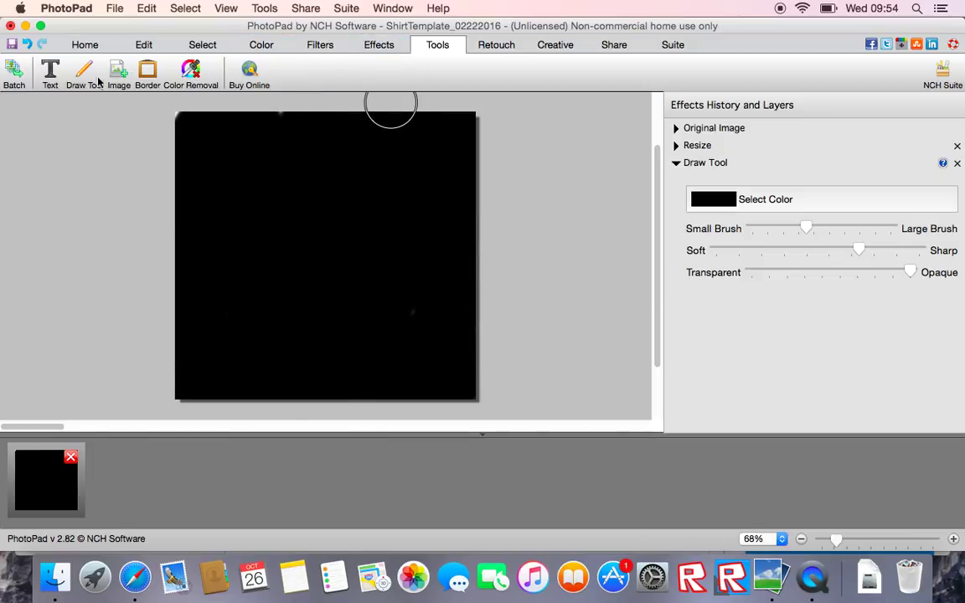
Step: Add a text box in the middle of the canvas using the Phosphate font
{"action": "left_click", "coordinate": [49, 67]}
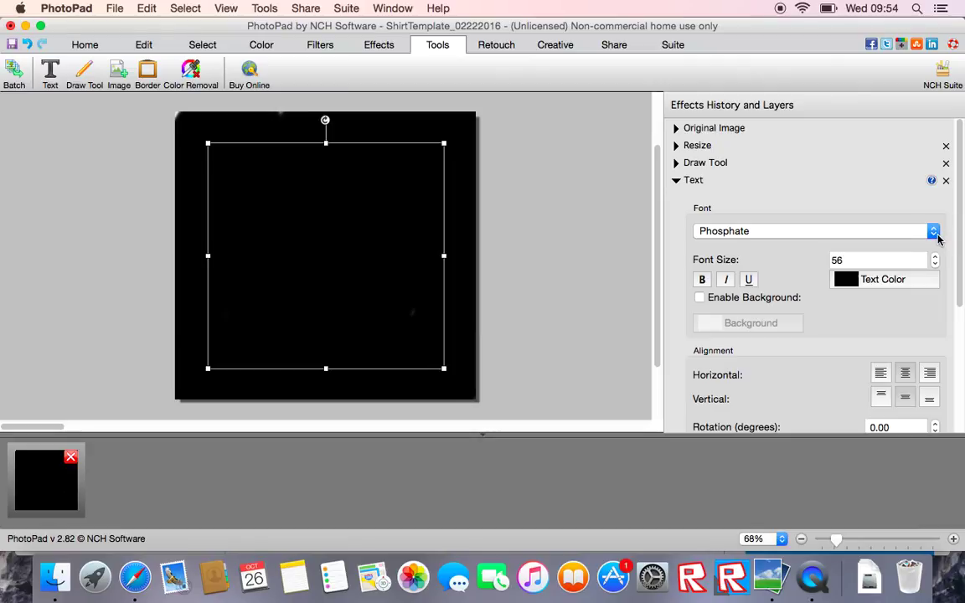
{"action": "left_click", "coordinate": [933, 233]}
{"action": "left_click", "coordinate": [833, 262]}
{"action": "left_click", "coordinate": [254, 259]}
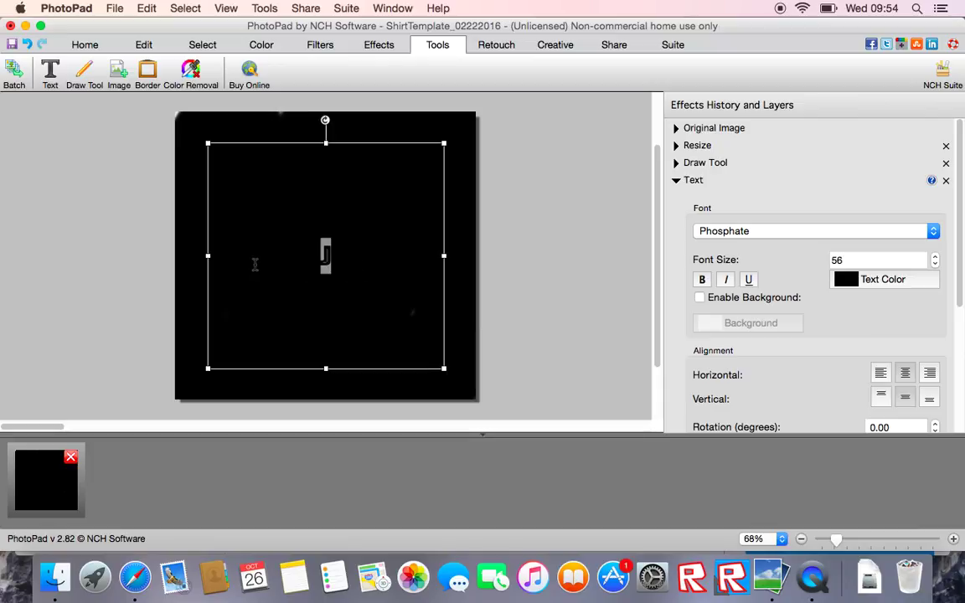
{"action": "left_click", "coordinate": [302, 265]}
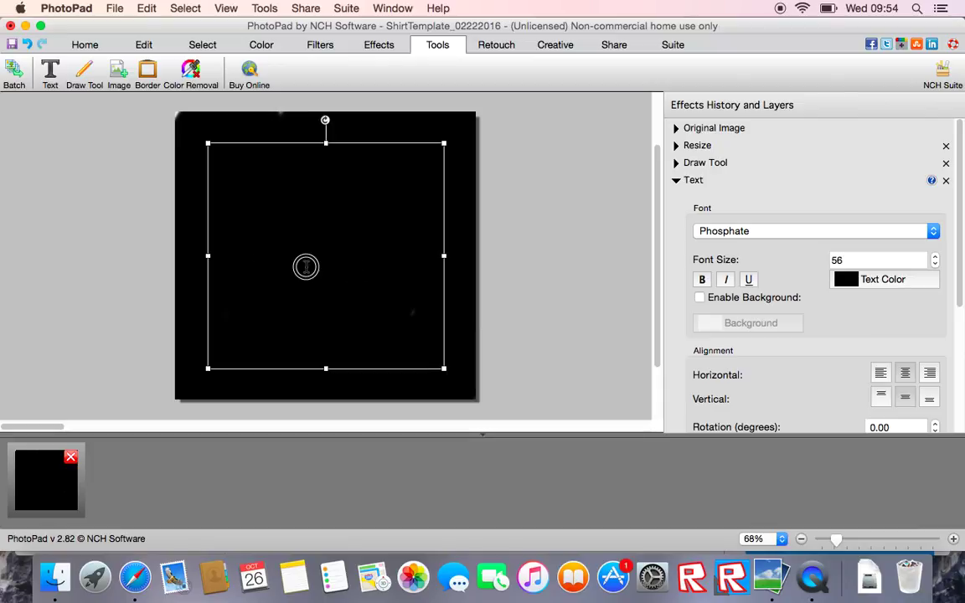
Step: Type 'JAKETHEGMAER' on a white background, then delete the misspelled text and turn the background off
{"action": "type", "text": "KEAK"}
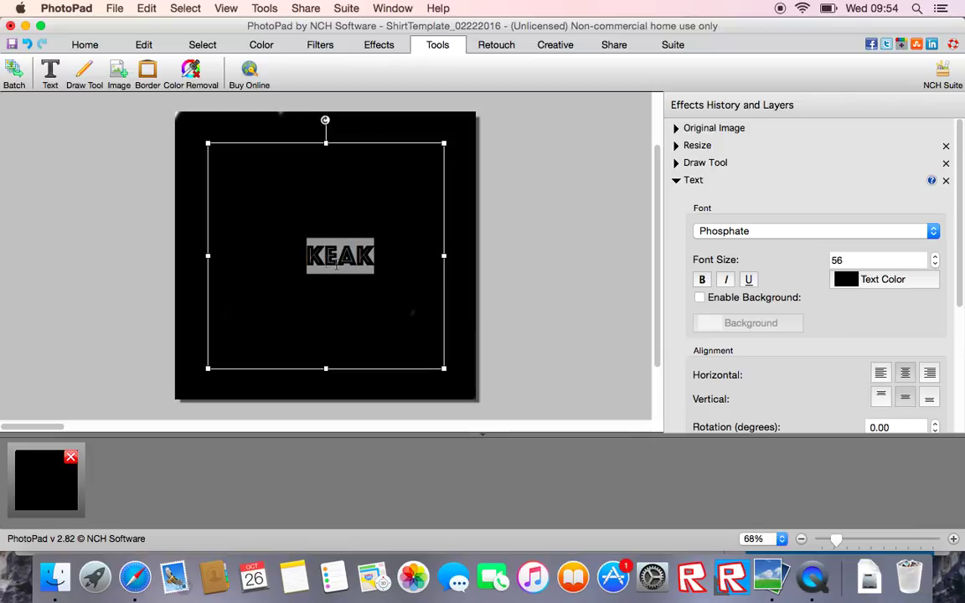
{"action": "key", "text": "BackSpace"}
{"action": "type", "text": "K"}
{"action": "left_click", "coordinate": [701, 297]}
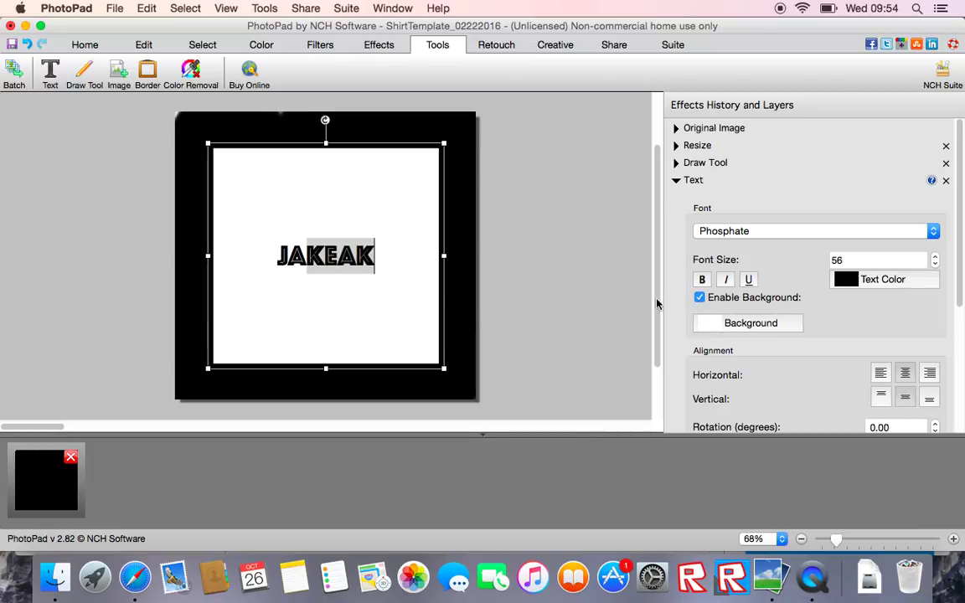
{"action": "key", "text": "BackSpace"}
{"action": "key", "text": "BackSpace"}
{"action": "key", "text": "BackSpace"}
{"action": "key", "text": "BackSpace"}
{"action": "key", "text": "BackSpace"}
{"action": "key", "text": "BackSpace"}
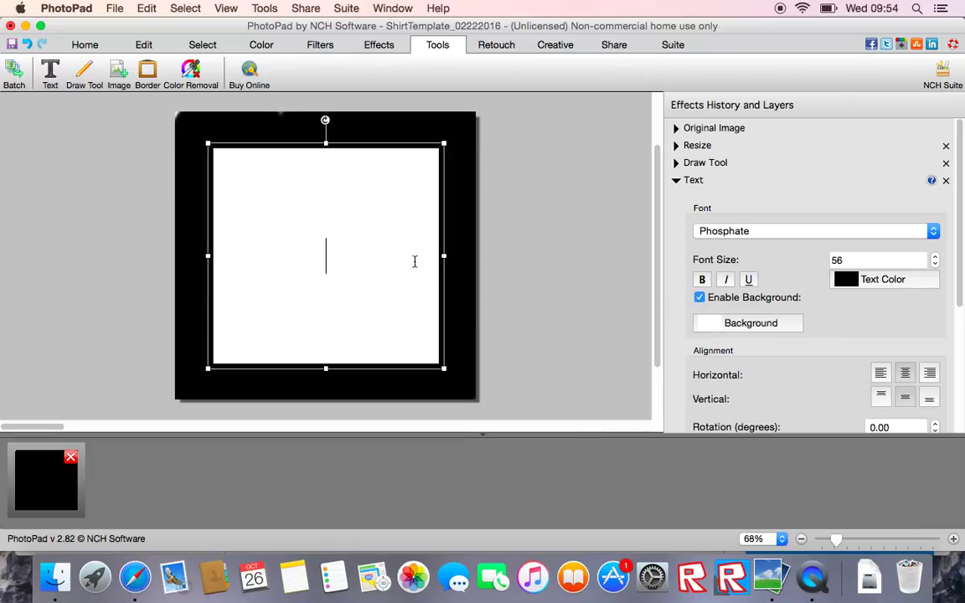
{"action": "type", "text": "JAK"}
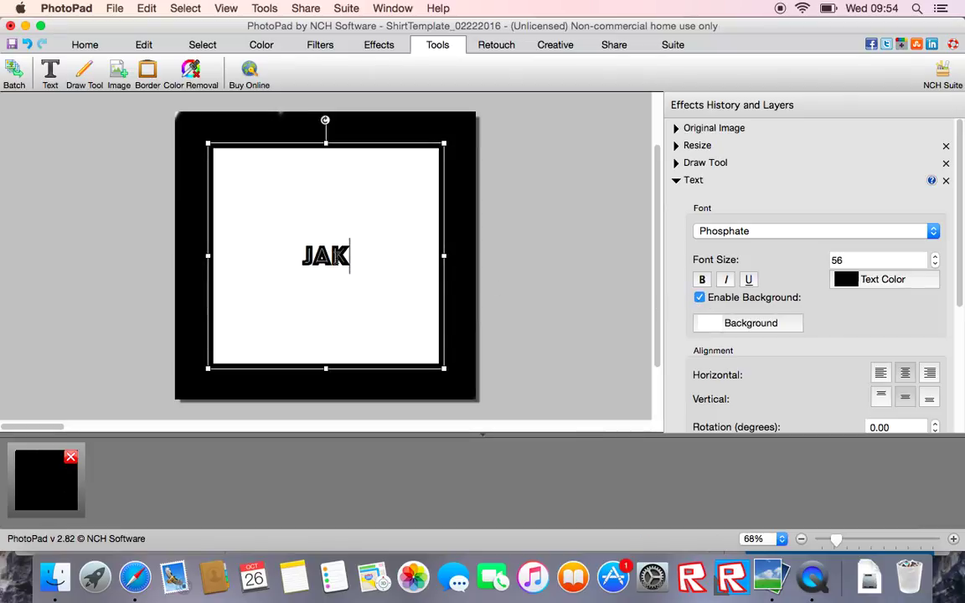
{"action": "type", "text": "ETHEGMAER"}
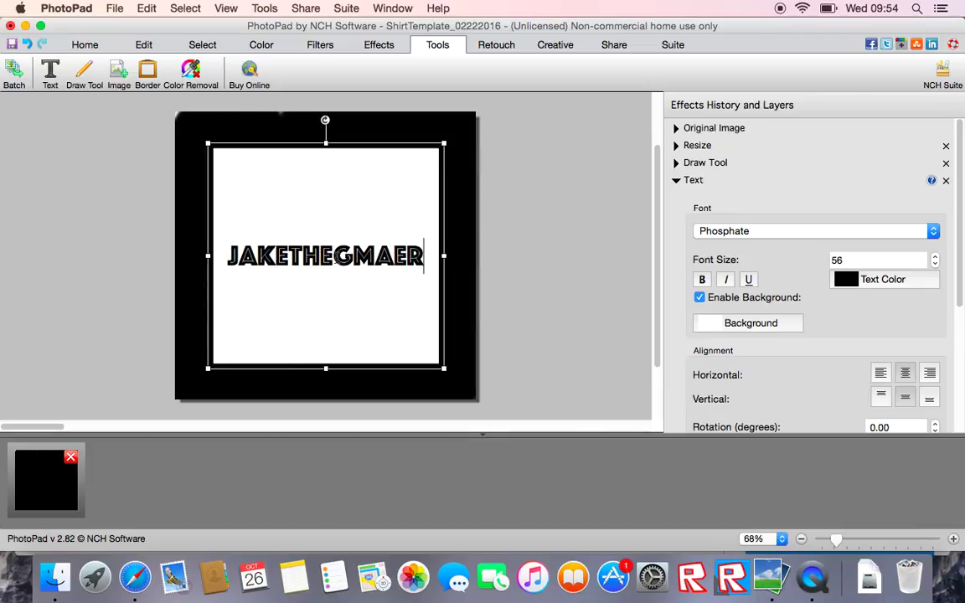
{"action": "key", "text": "BackSpace"}
{"action": "key", "text": "BackSpace"}
{"action": "key", "text": "BackSpace"}
{"action": "key", "text": "BackSpace"}
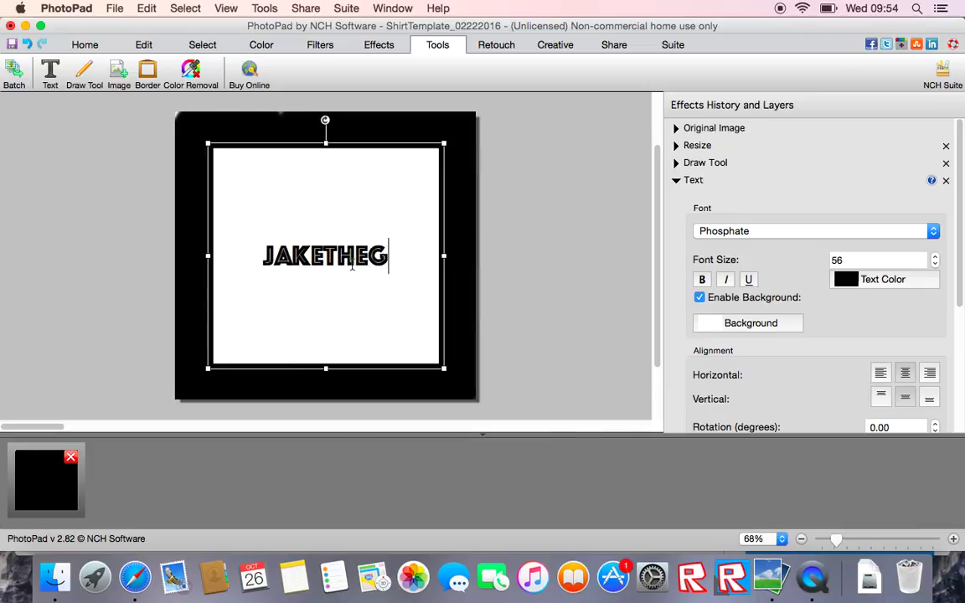
{"action": "key", "text": "BackSpace"}
{"action": "key", "text": "BackSpace"}
{"action": "key", "text": "BackSpace"}
{"action": "key", "text": "BackSpace"}
{"action": "key", "text": "BackSpace"}
{"action": "key", "text": "BackSpace"}
{"action": "key", "text": "BackSpace"}
{"action": "key", "text": "BackSpace"}
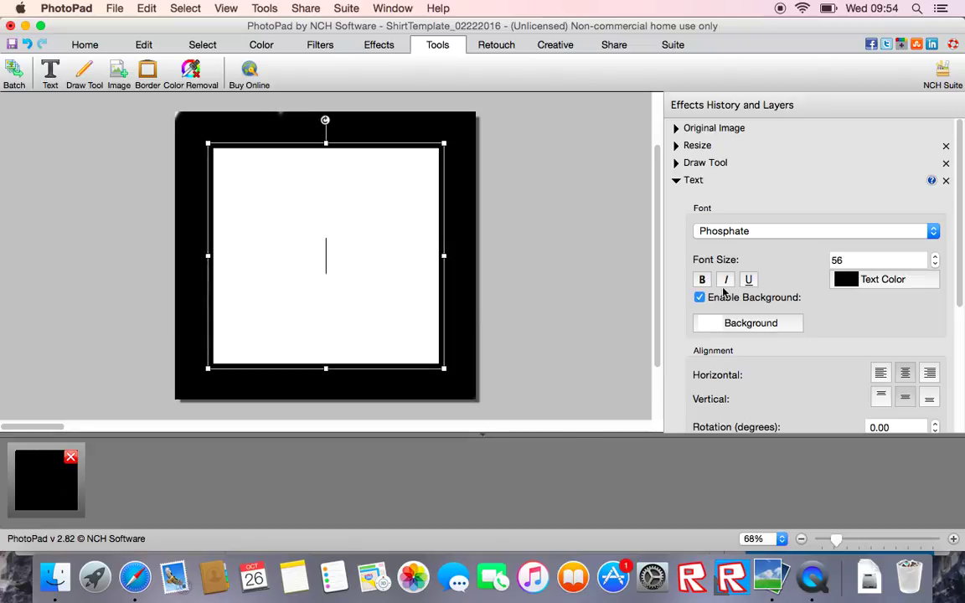
{"action": "left_click", "coordinate": [700, 297]}
Step: Set the text colour to white (ffffff), type 'JAKETHEGAMER' and save the image
{"action": "left_click", "coordinate": [913, 282]}
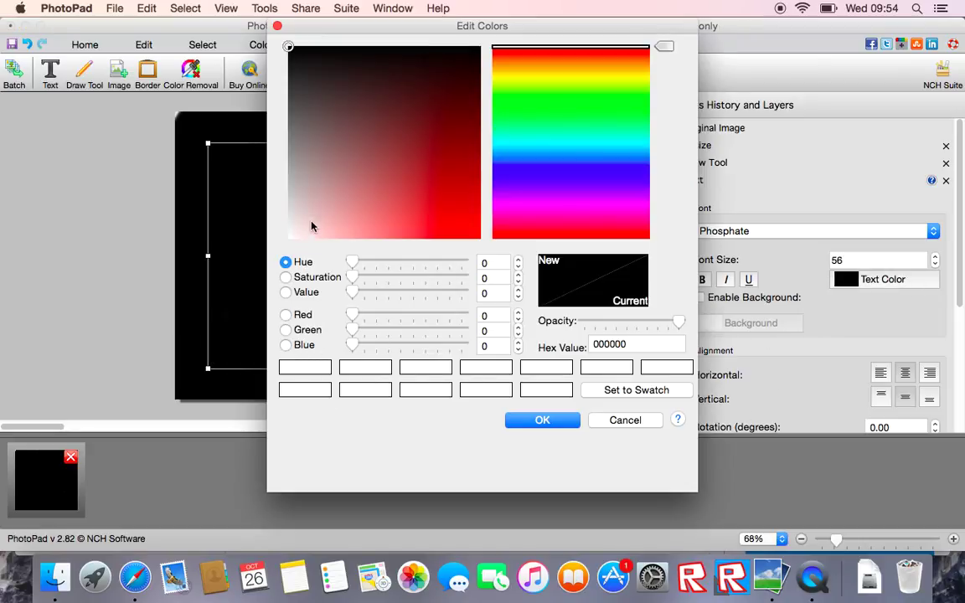
{"action": "left_click_drag", "start_coordinate": [311, 226], "coordinate": [262, 248]}
{"action": "left_click", "coordinate": [541, 421]}
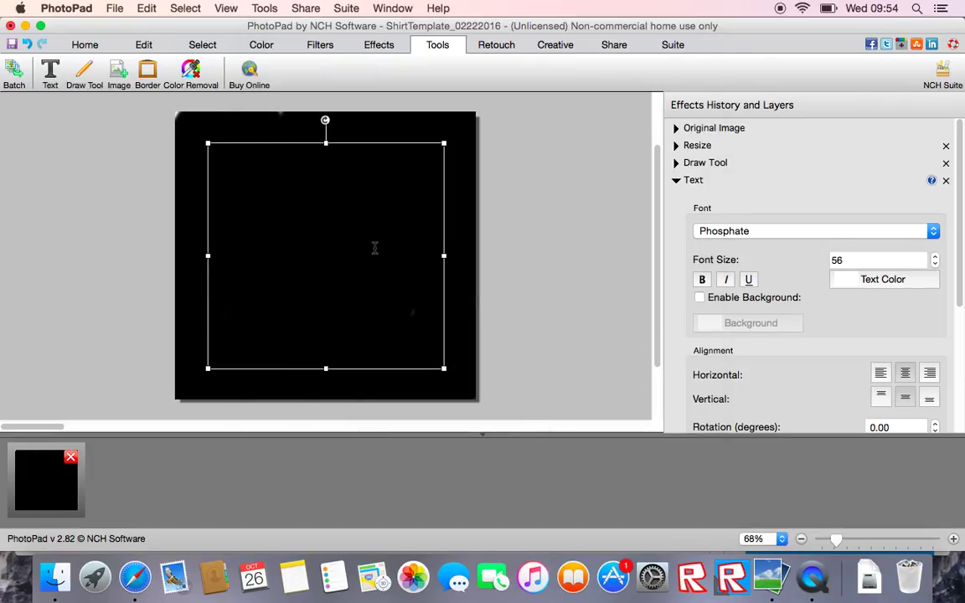
{"action": "type", "text": "JAKE"}
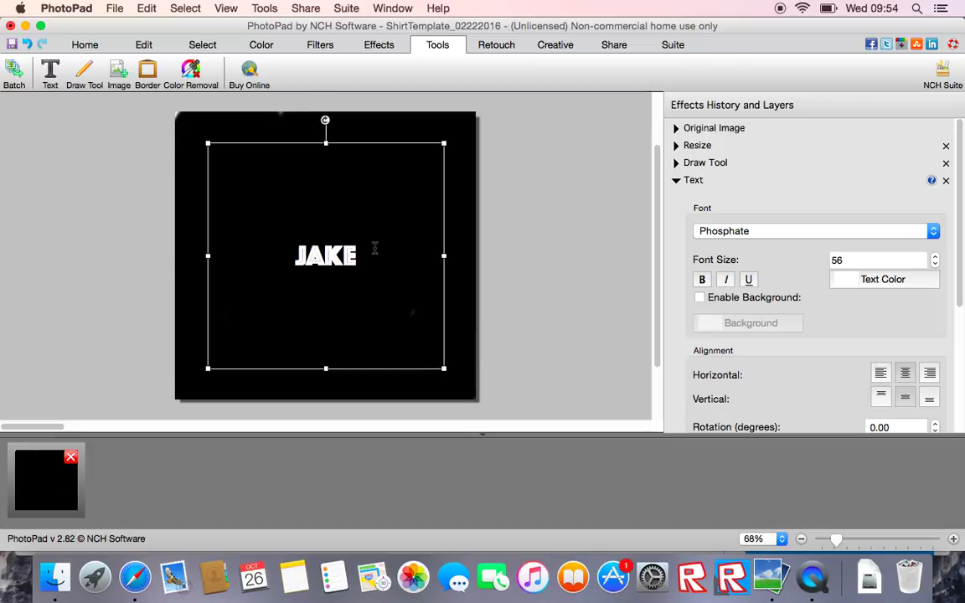
{"action": "type", "text": "THEGAMER"}
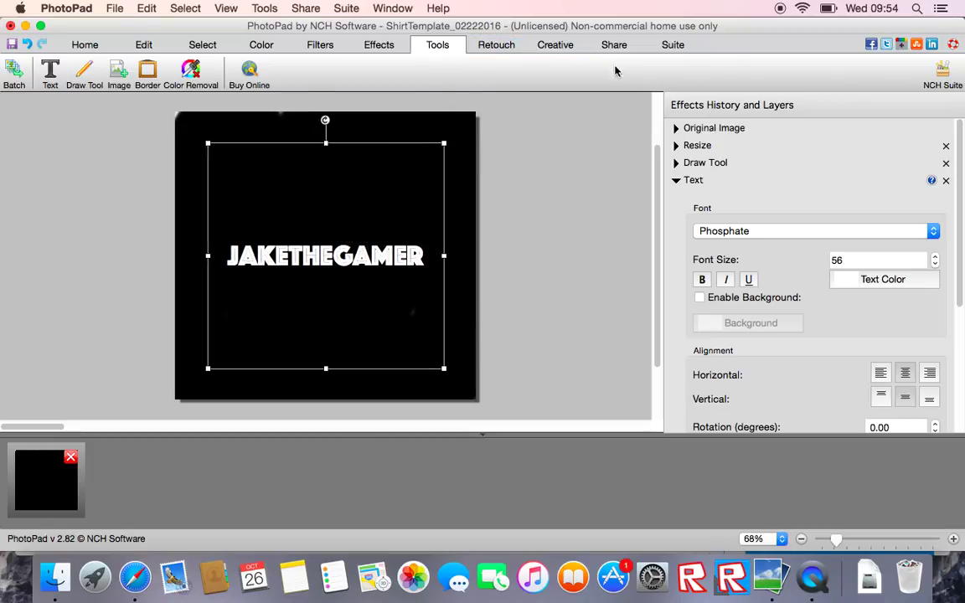
{"action": "left_click", "coordinate": [12, 47]}
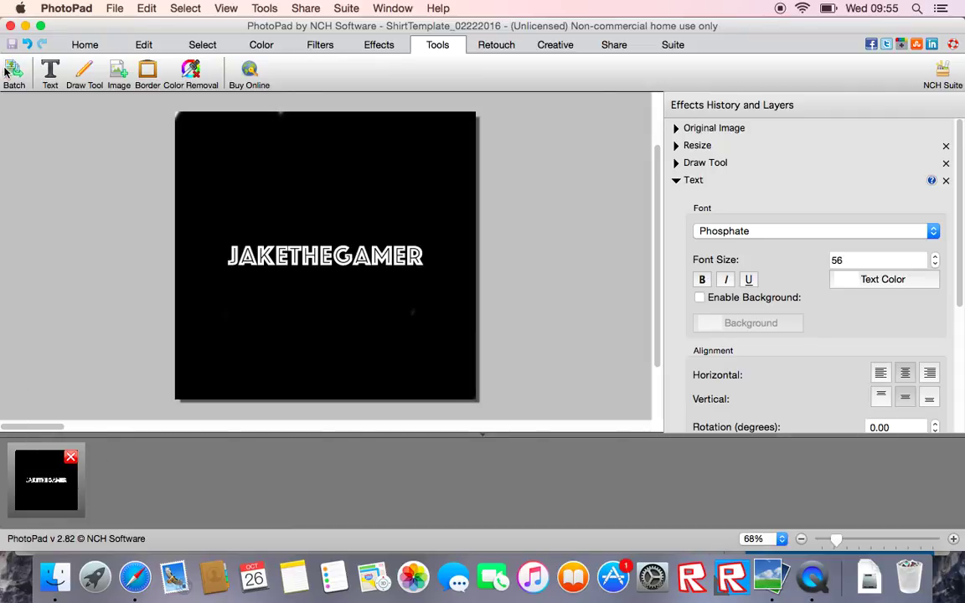
Step: Confirm ShirtTemplate_02222016.png is in Finder's Documents folder, then close the Finder window
{"action": "left_click", "coordinate": [85, 46]}
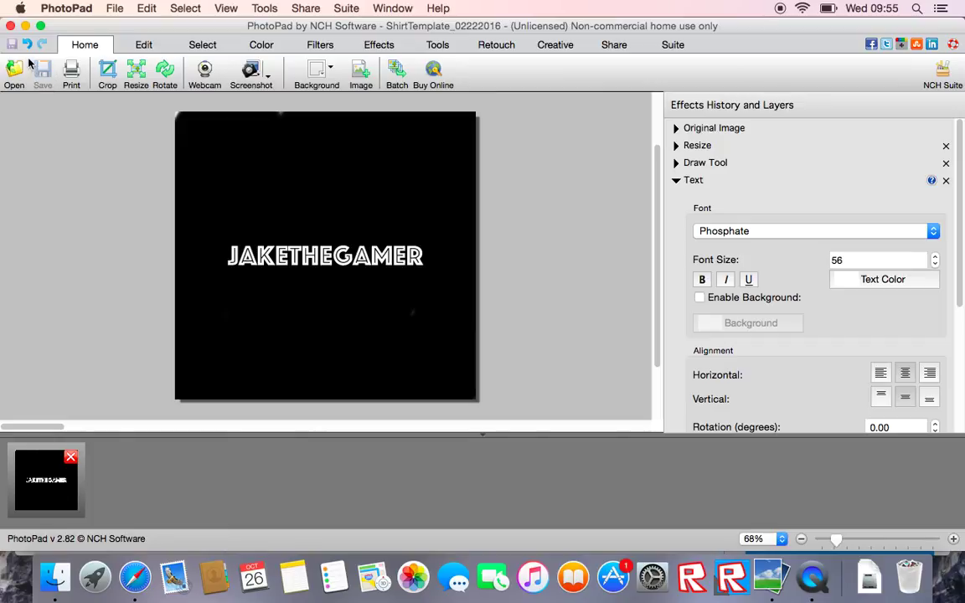
{"action": "left_click", "coordinate": [45, 500]}
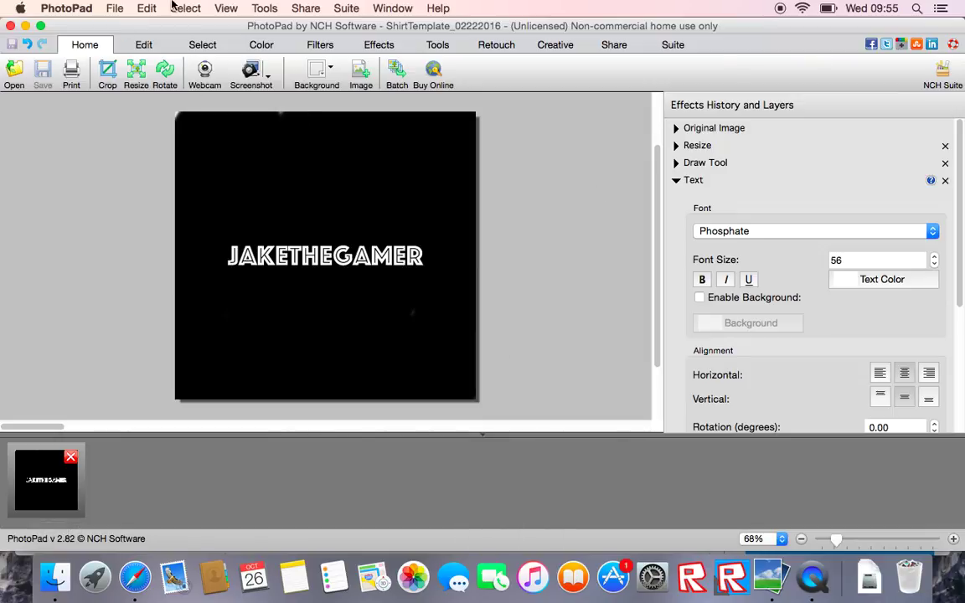
{"action": "left_click", "coordinate": [71, 591]}
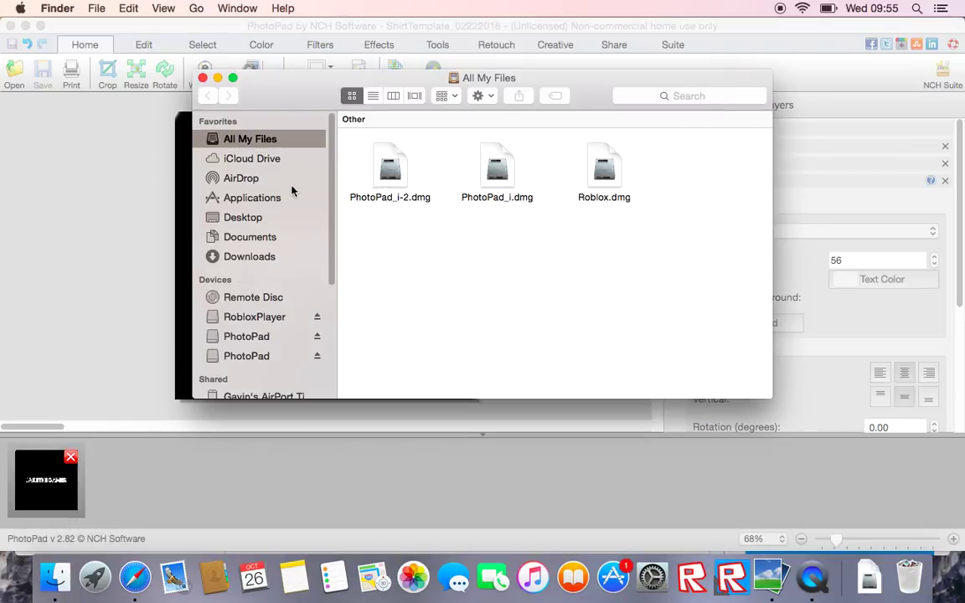
{"action": "left_click", "coordinate": [223, 258]}
{"action": "left_click", "coordinate": [250, 239]}
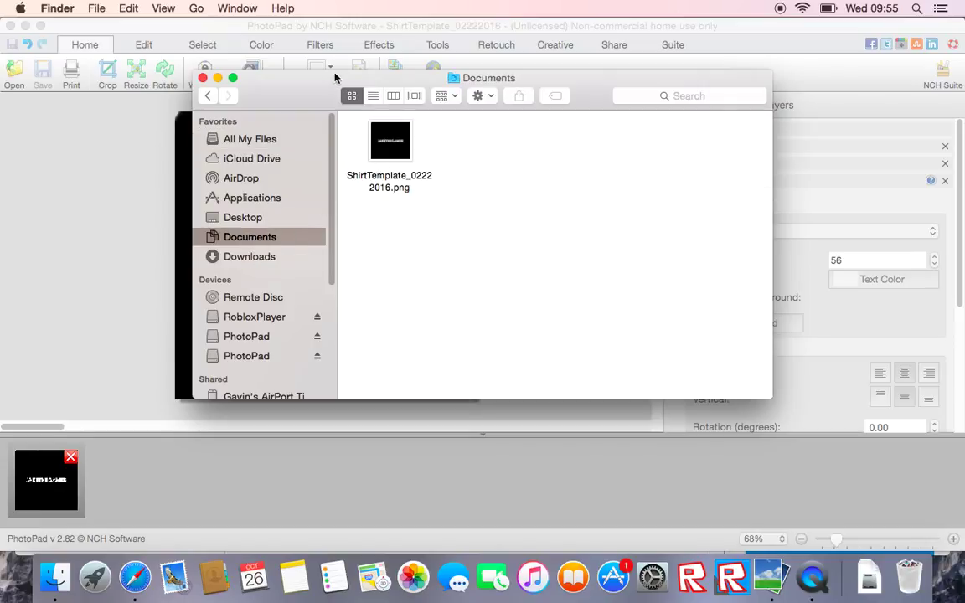
{"action": "left_click", "coordinate": [202, 78]}
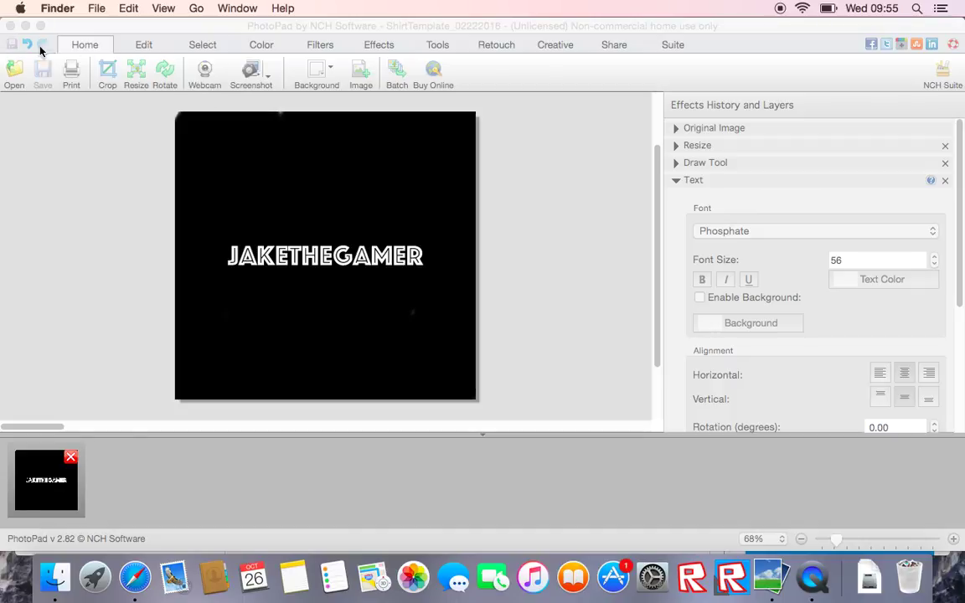
Step: Capture an accidental webcam snapshot, then close it without saving
{"action": "left_click", "coordinate": [205, 71]}
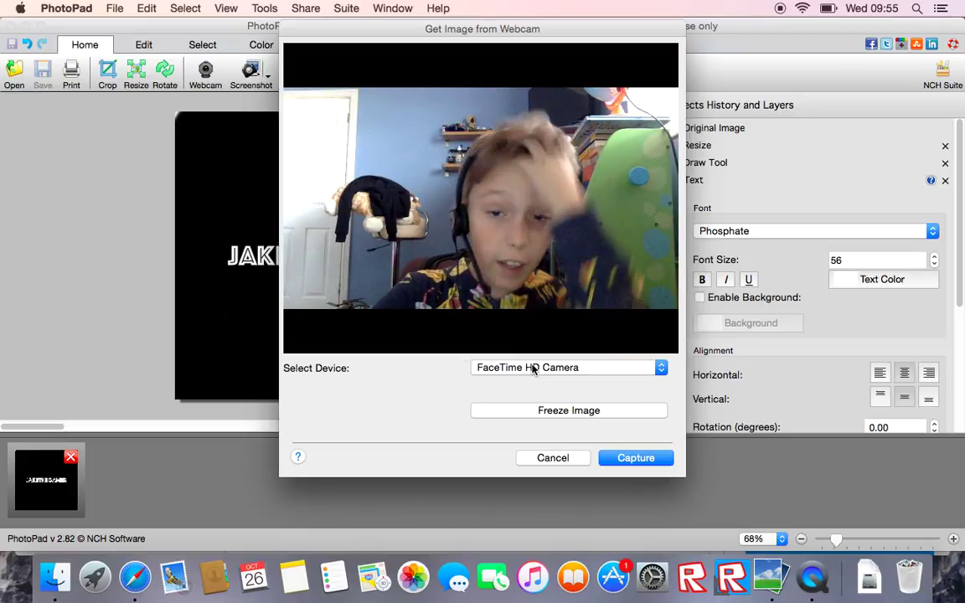
{"action": "left_click", "coordinate": [661, 459]}
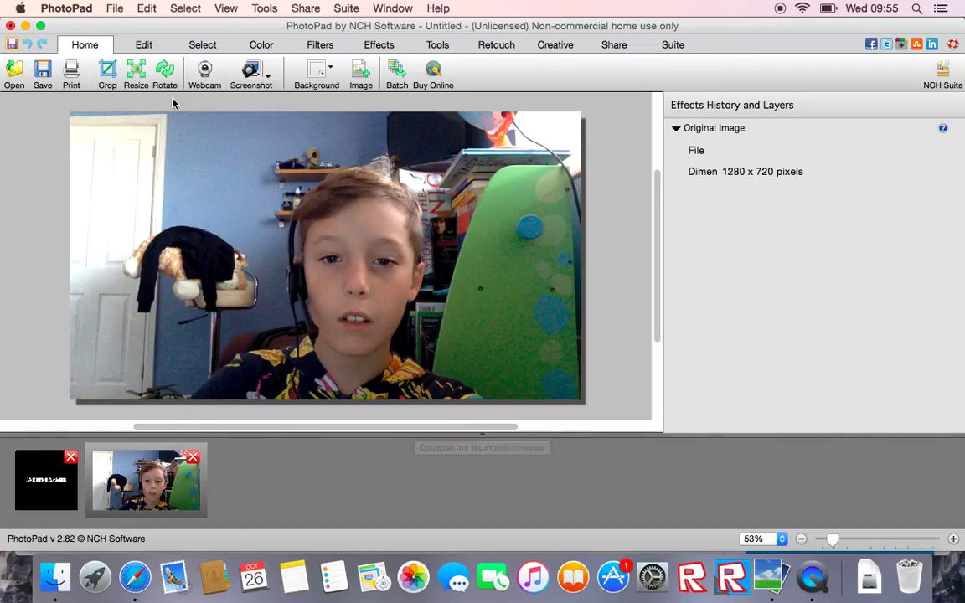
{"action": "left_click", "coordinate": [10, 26]}
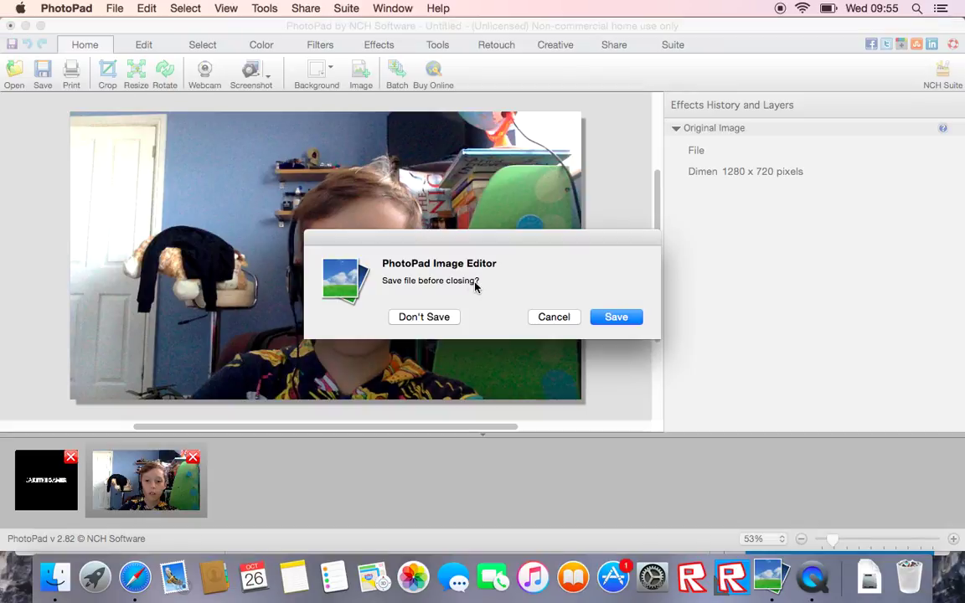
{"action": "left_click", "coordinate": [407, 320]}
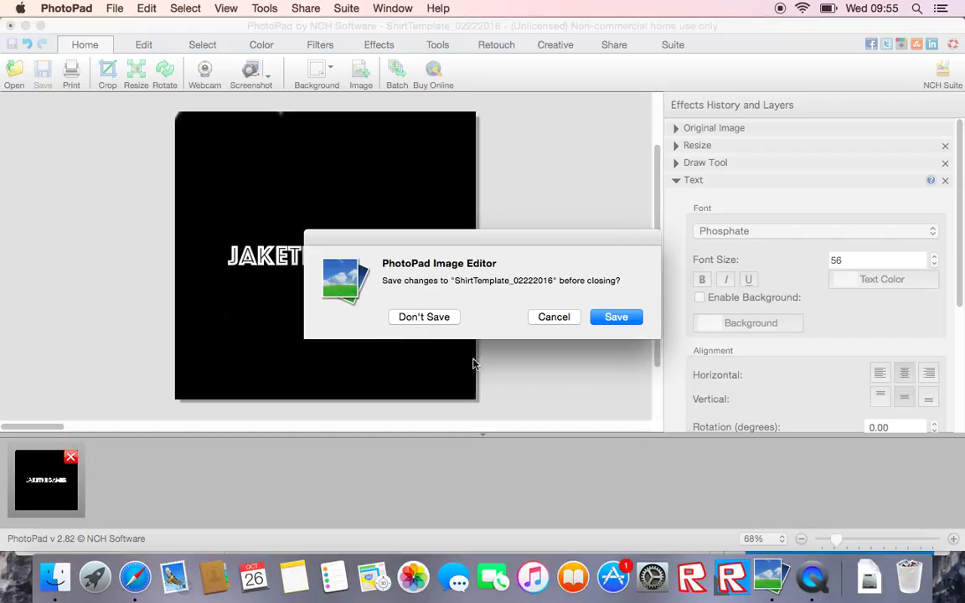
Step: Save the shirt template, quit PhotoPad declining the optional programs, and return to Safari
{"action": "left_click", "coordinate": [616, 318]}
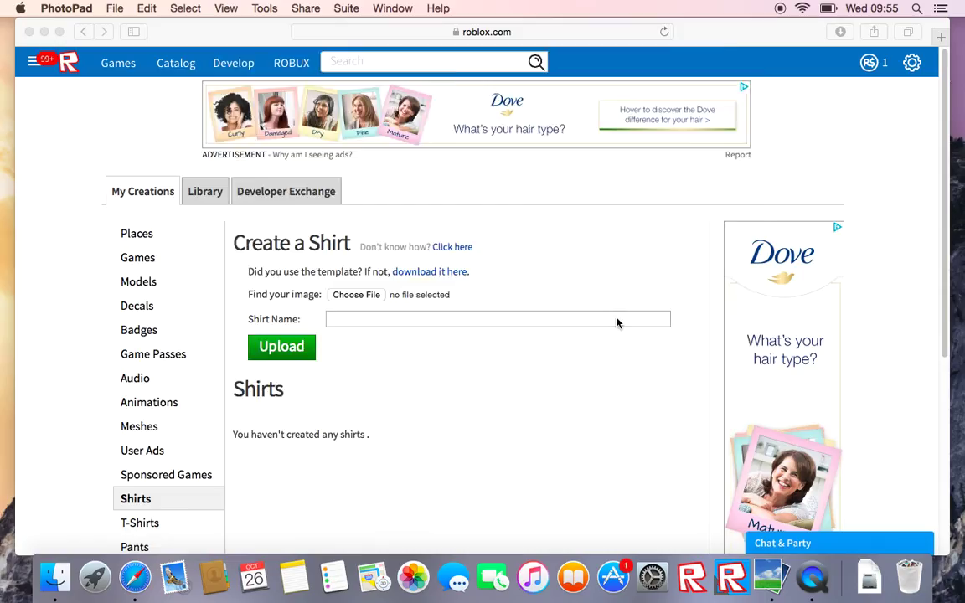
{"action": "left_click", "coordinate": [614, 417]}
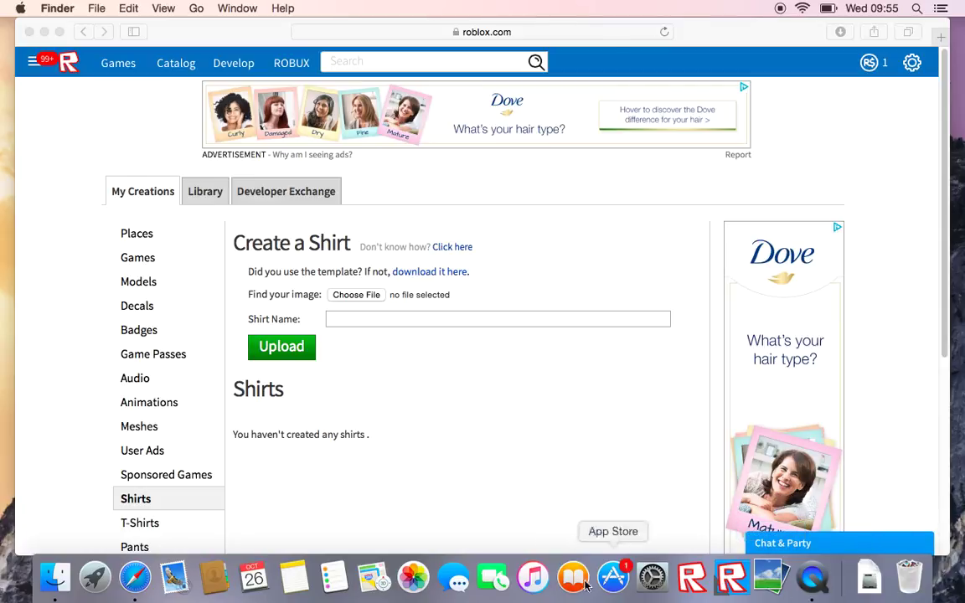
{"action": "left_click", "coordinate": [281, 344]}
Step: Upload ShirtTemplate_02222016.png from Documents to Roblox, which refuses it without Builders Club
{"action": "left_click", "coordinate": [356, 295]}
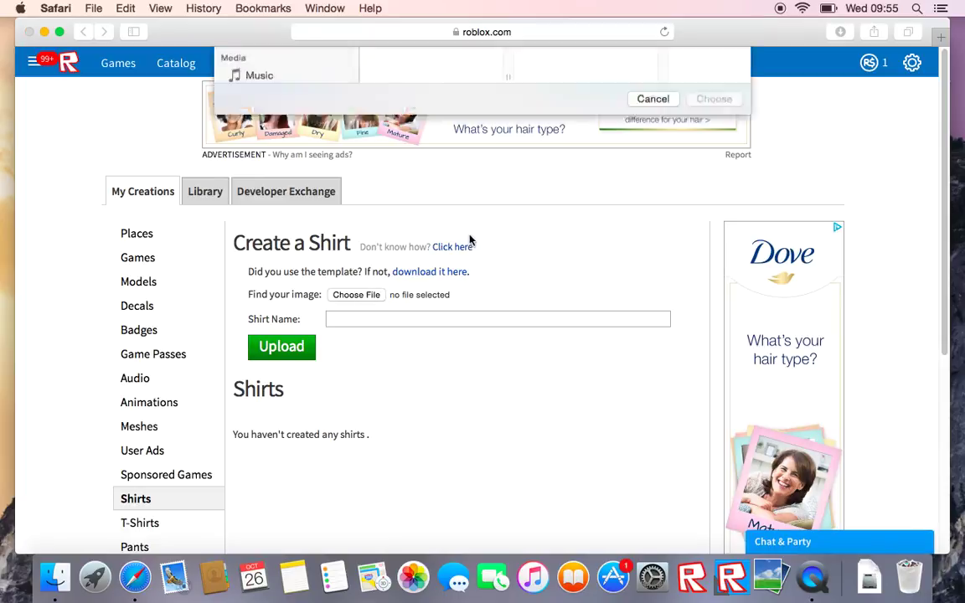
{"action": "left_click", "coordinate": [412, 118]}
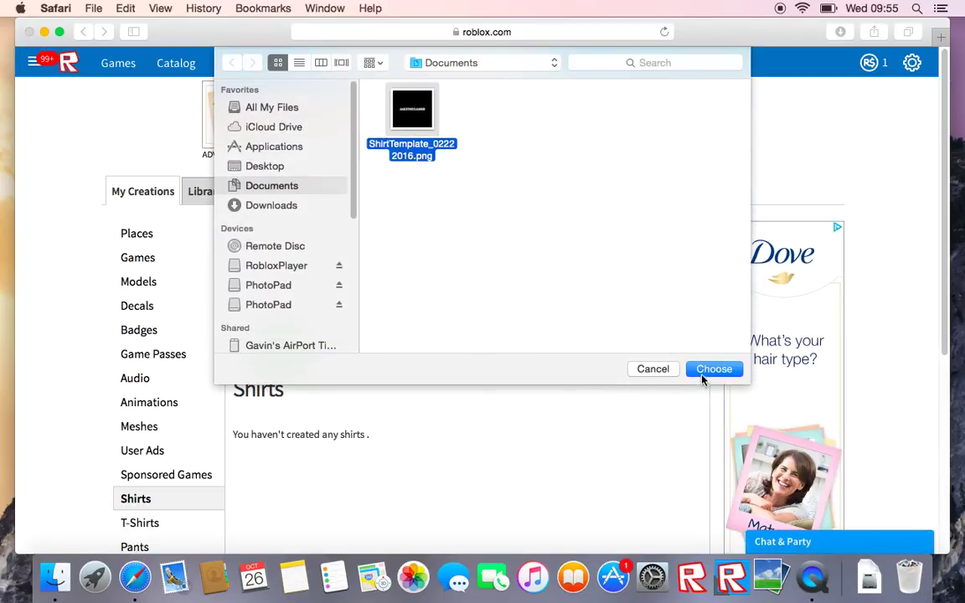
{"action": "left_click", "coordinate": [708, 371]}
{"action": "left_click", "coordinate": [276, 346]}
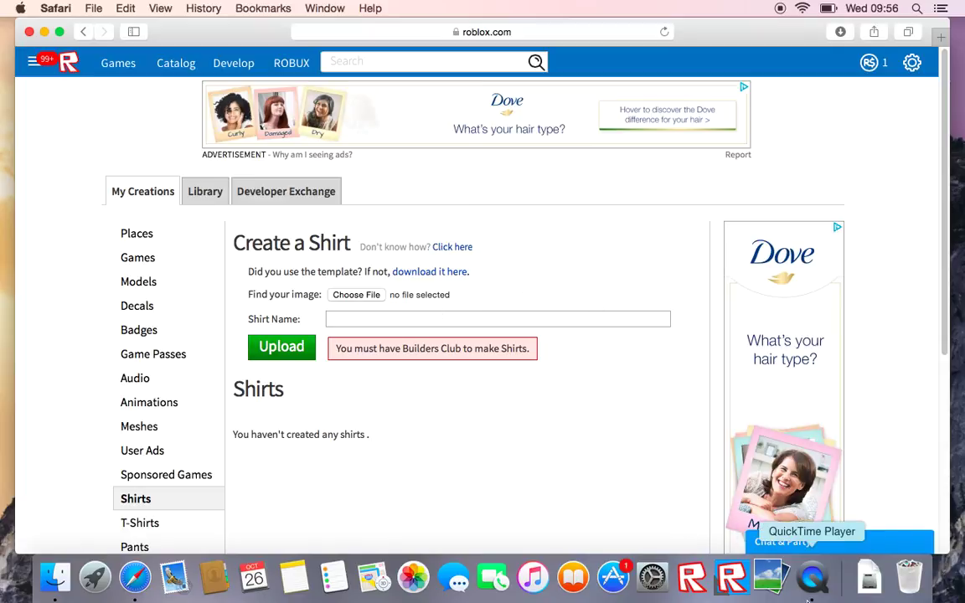
{"action": "right_click", "coordinate": [812, 576]}
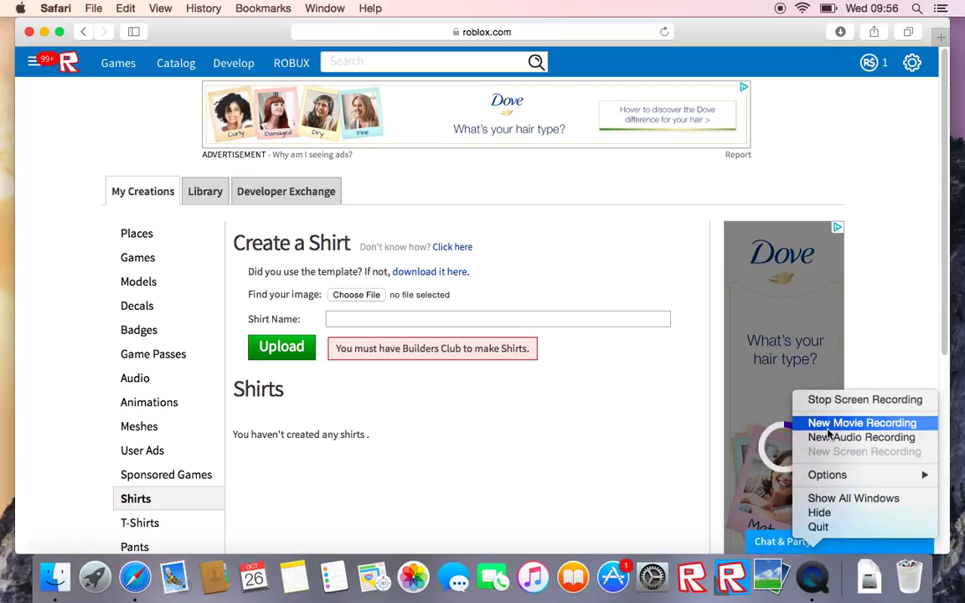